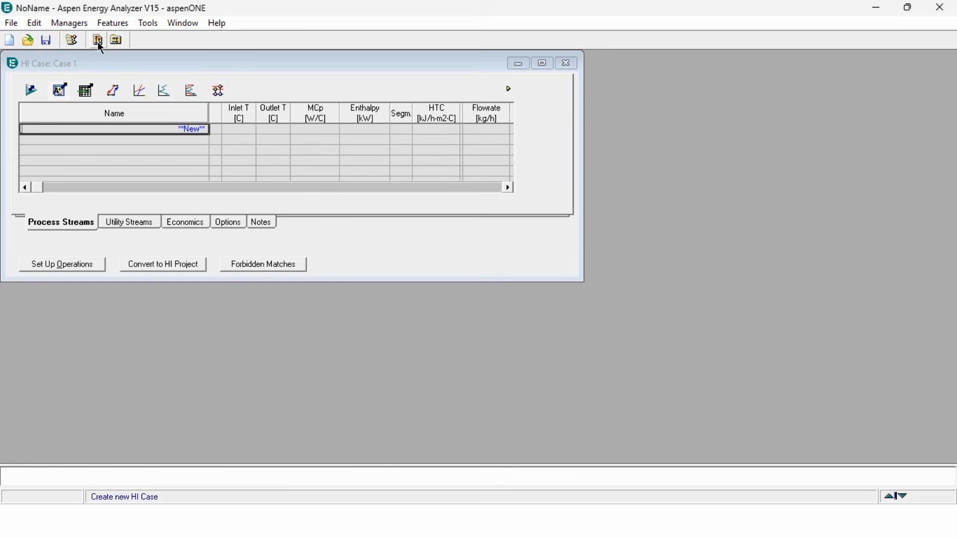
- Add four process streams named H1, H2, C1 and C2 to the heat integration case
double_click(166, 58)
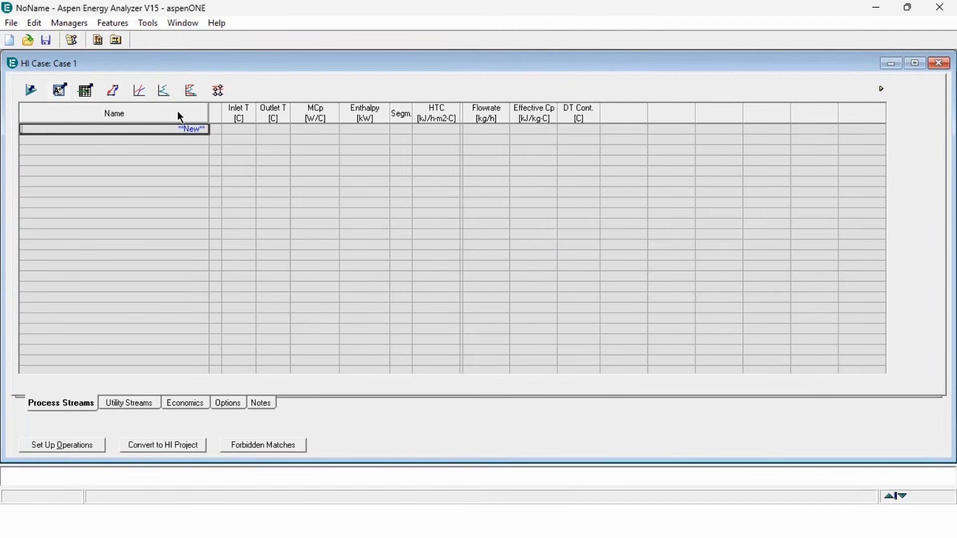
type("H1")
key("Return")
type("H2")
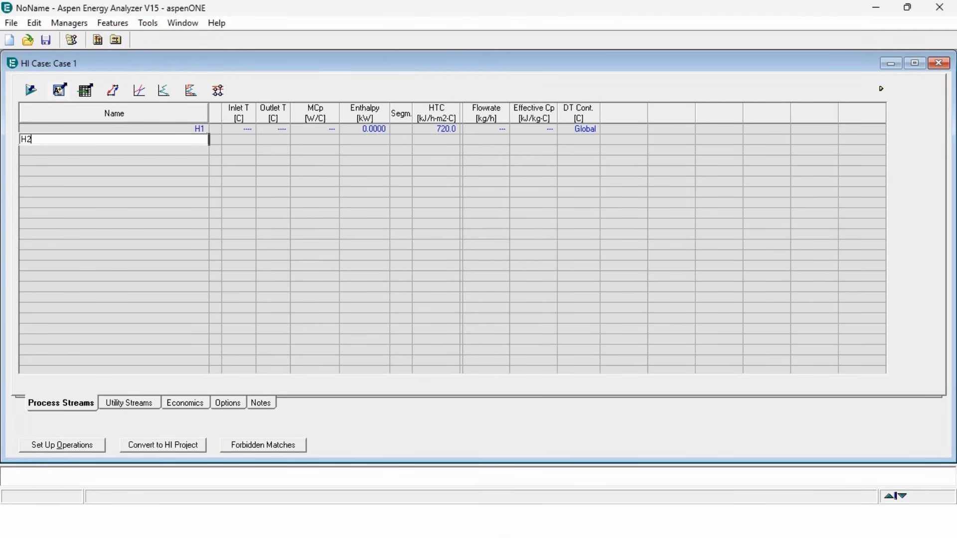
key("Return")
type("C1")
key("Return")
type("C2")
key("Tab")
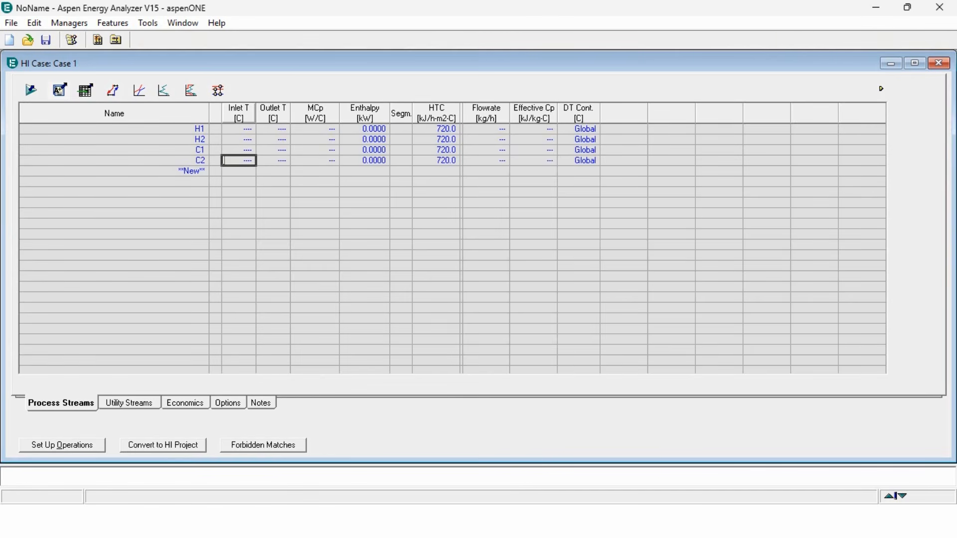
- Copy the inlet and outlet temperatures from the spreadsheet and paste them into the streams' Inlet T and Outlet T columns
left_click(290, 521)
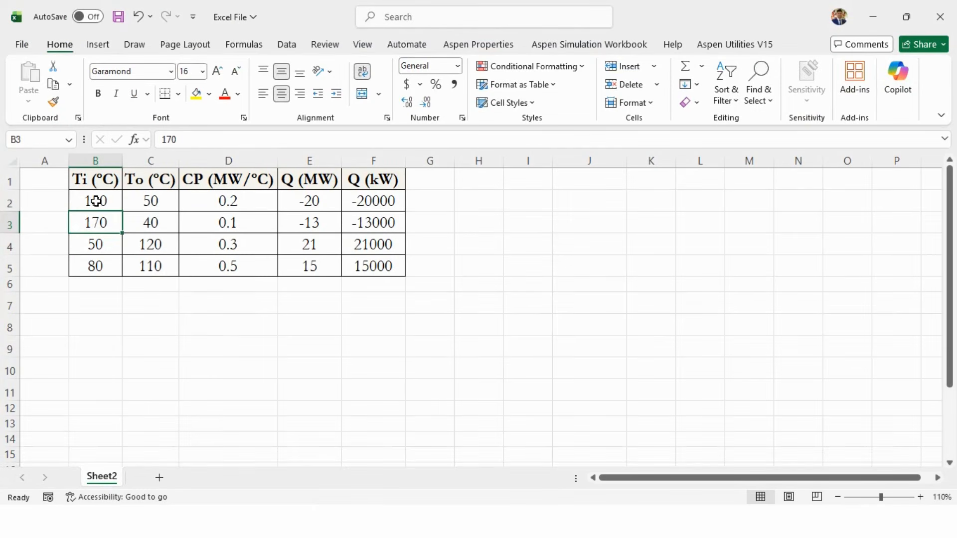
left_click_drag(98, 199, 139, 269)
key("ctrl+c")
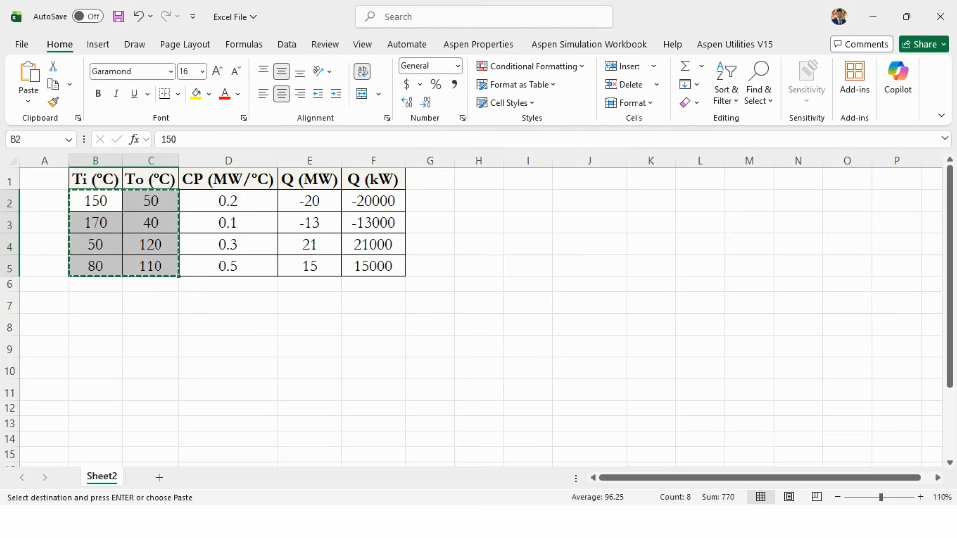
key("alt+Tab")
left_click(235, 130)
key("ctrl+v")
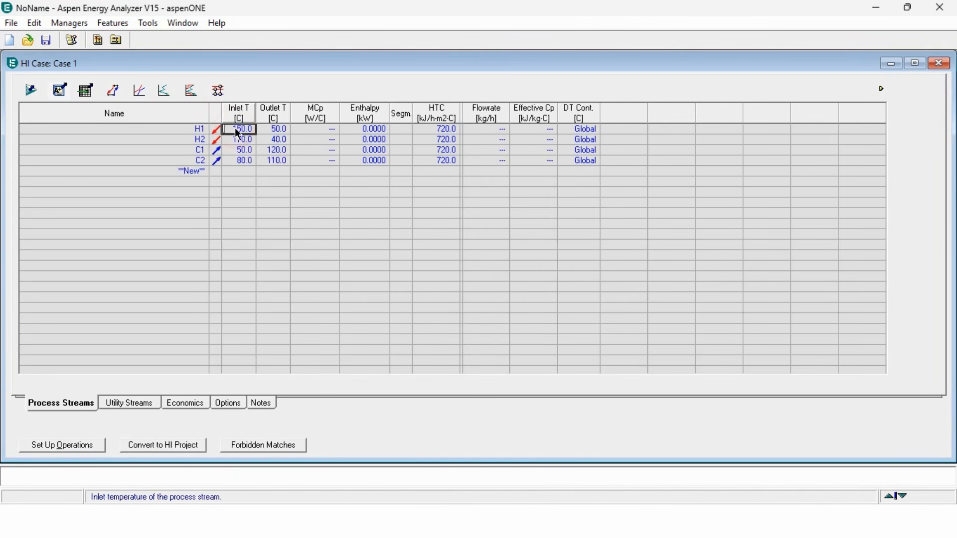
- Enter enthalpies of 20 MW for stream H1 and 13 MW for stream H2
left_click(373, 131)
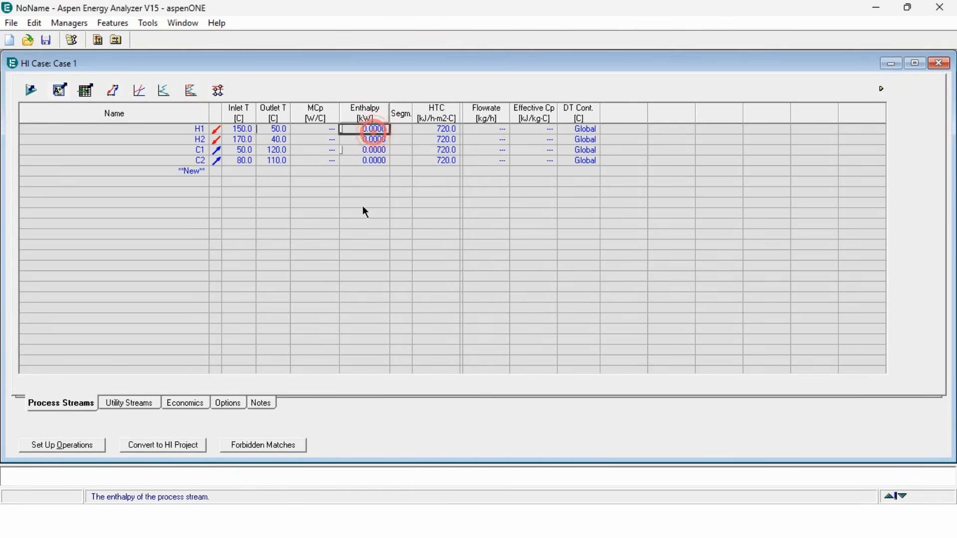
left_click(345, 510)
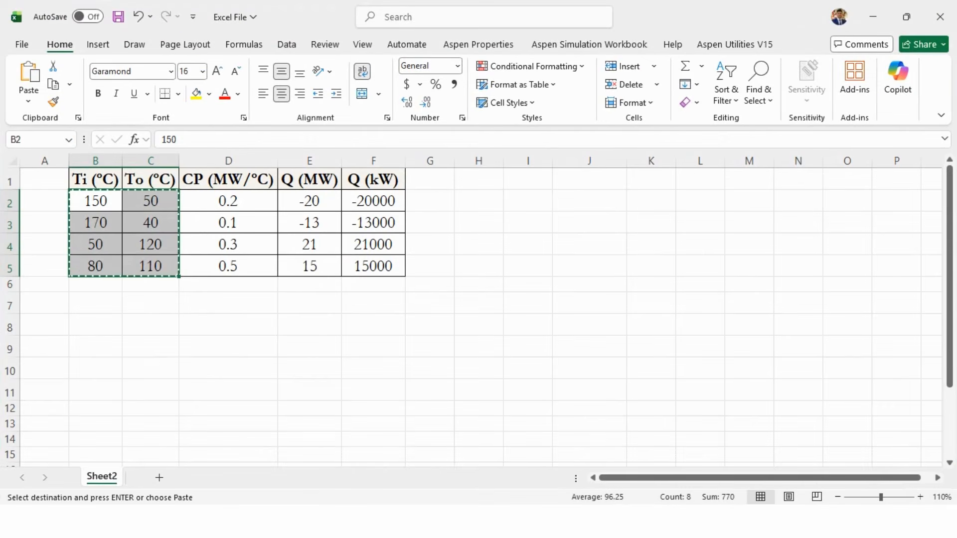
key("Escape")
left_click(346, 511)
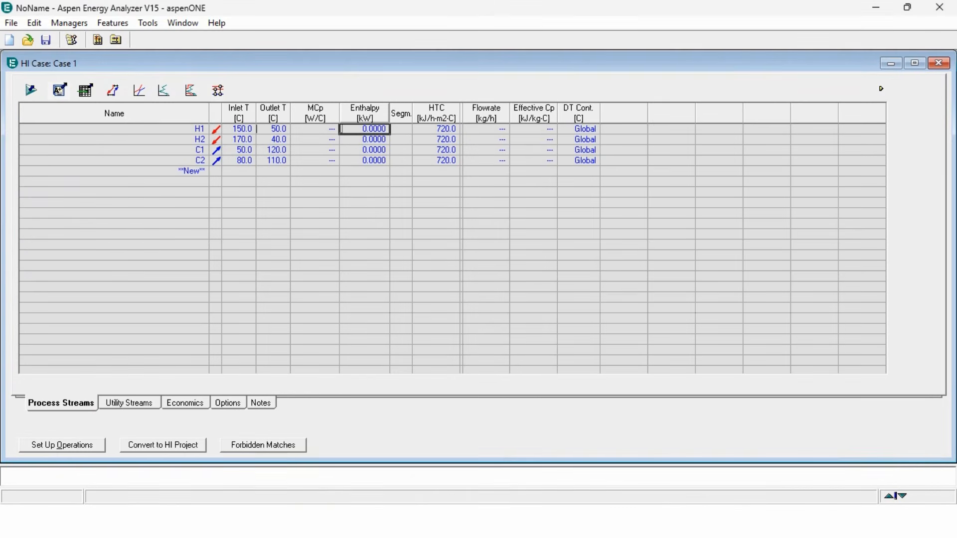
type("20")
key("space")
type("mw")
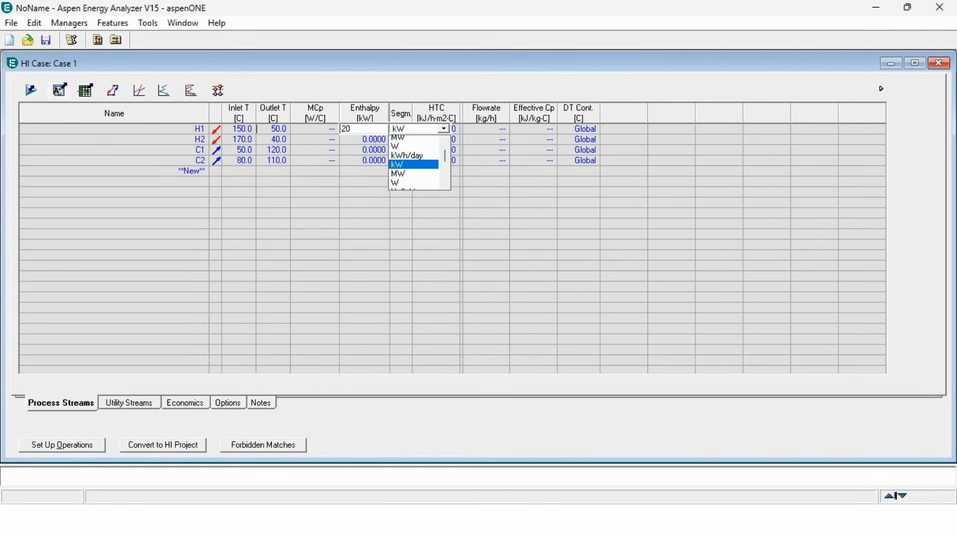
key("Return")
key("Left")
key("Down")
type("13")
key("space")
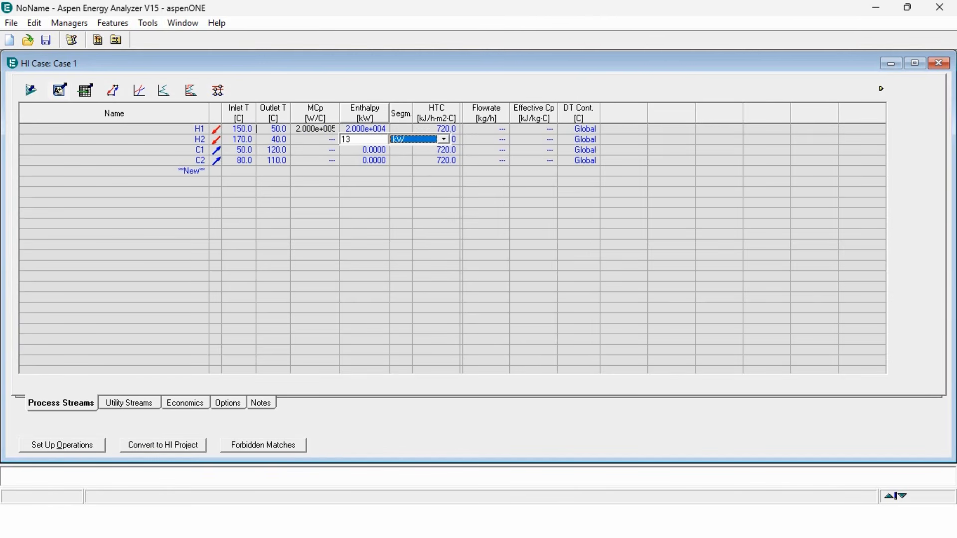
type("mw")
key("Return")
key("Left")
key("Down")
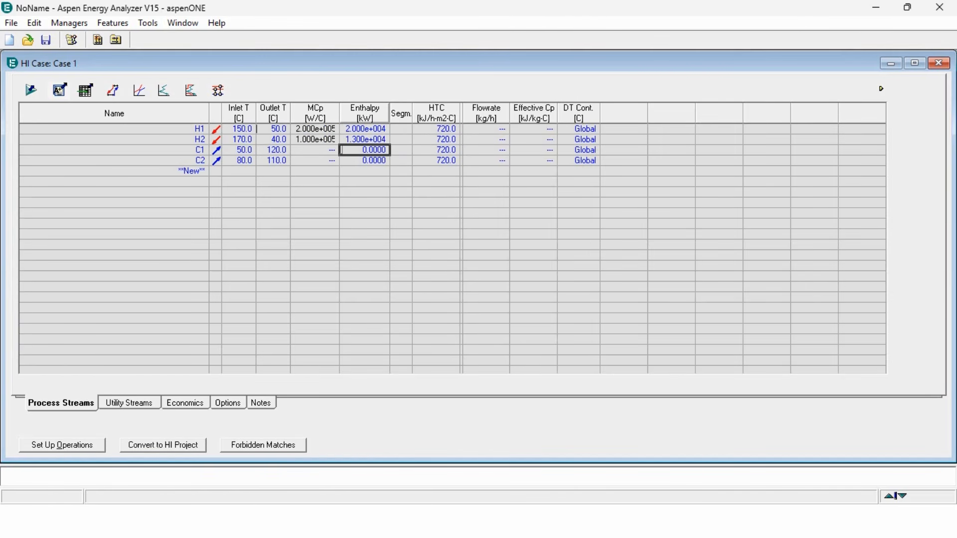
- Enter enthalpies of 21 MW for stream C1 and 15 MW for stream C2
key("alt+Tab")
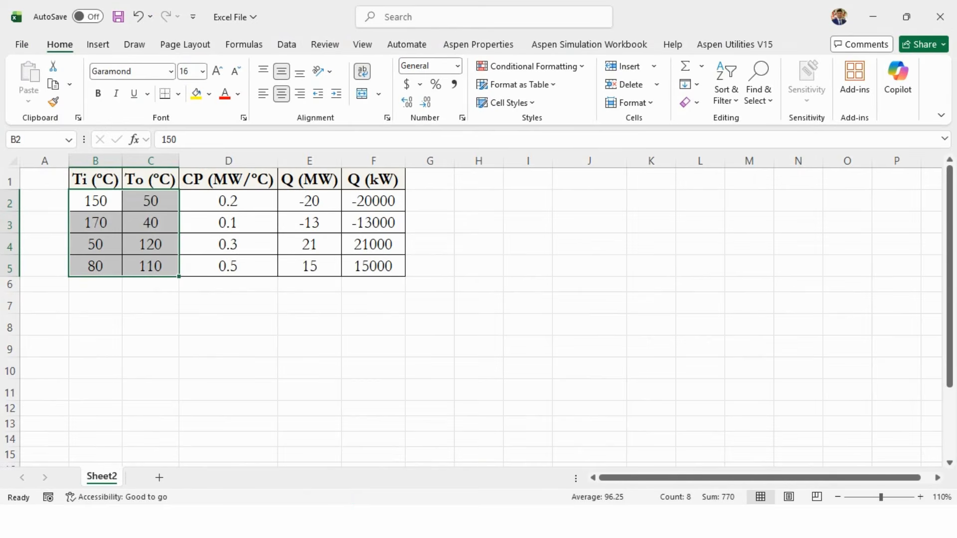
key("alt+Tab")
type("21")
key("space")
type("mw")
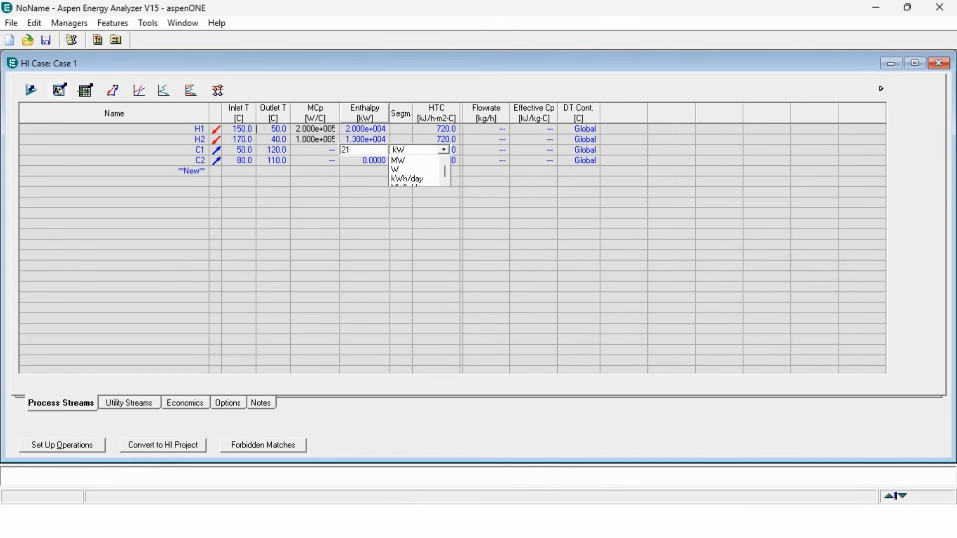
key("Return")
key("Left")
key("Down")
type("15")
key("space")
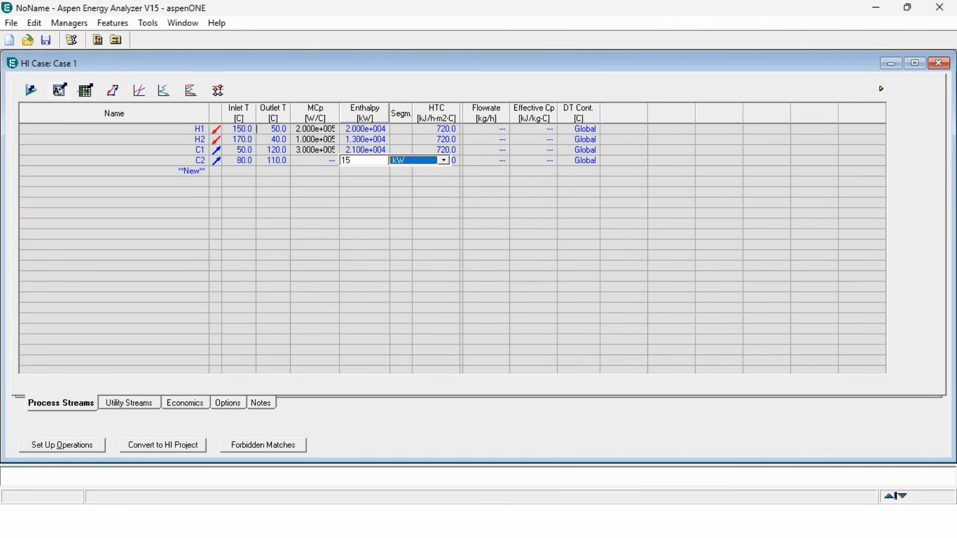
type("mw")
key("Return")
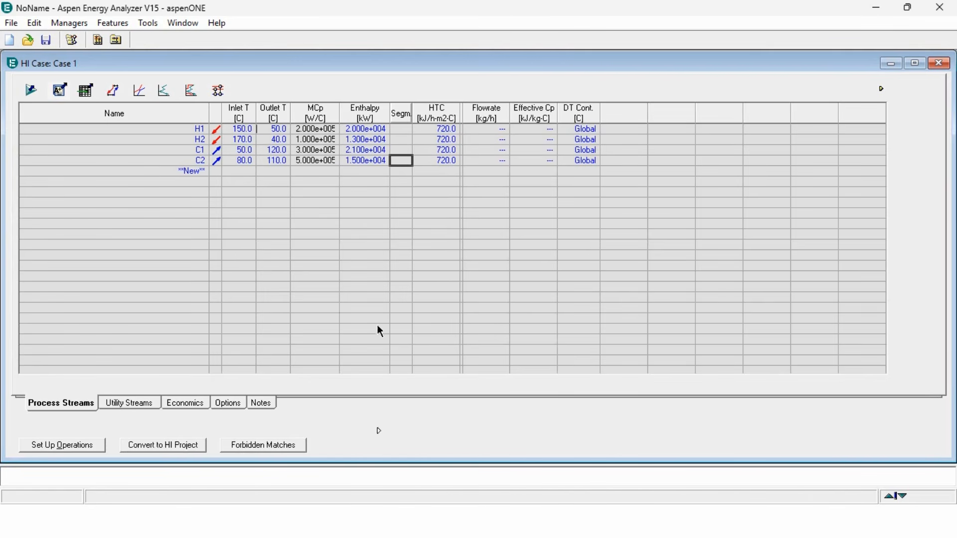
- Open the targets view and set the minimum approach temperature DTmin to 20 °C
left_click(117, 91)
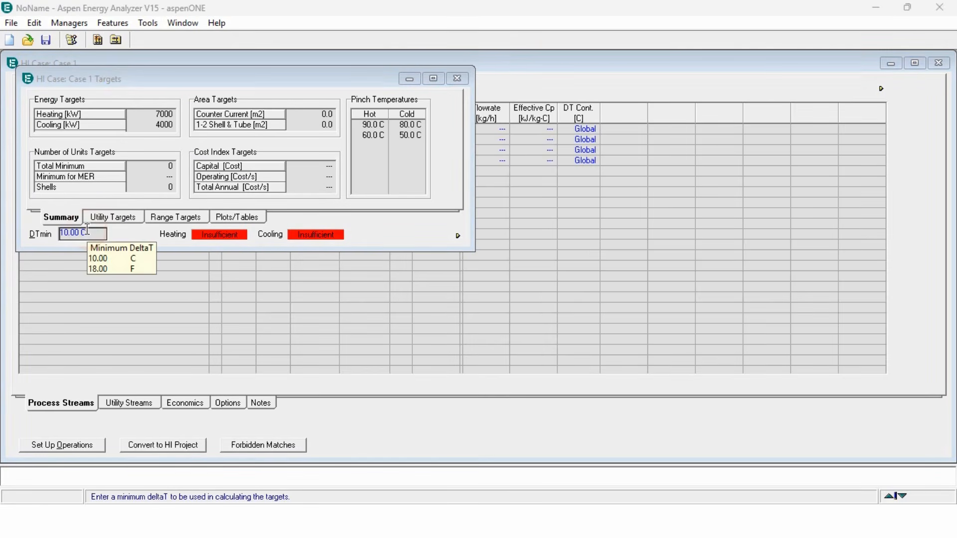
type("20")
key("Return")
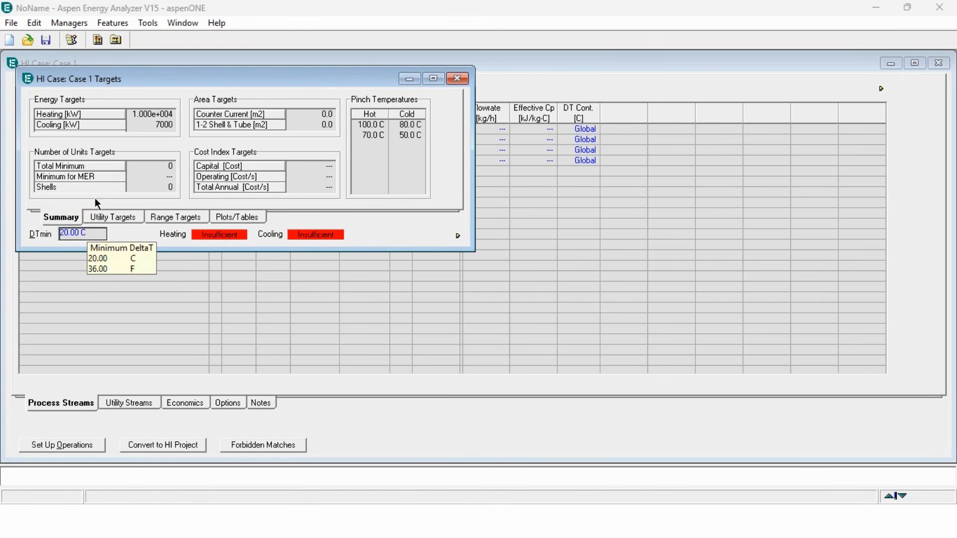
- Inspect the hot and cold pinch temperatures in the targets summary, then close the targets view
mouse_move(161, 118)
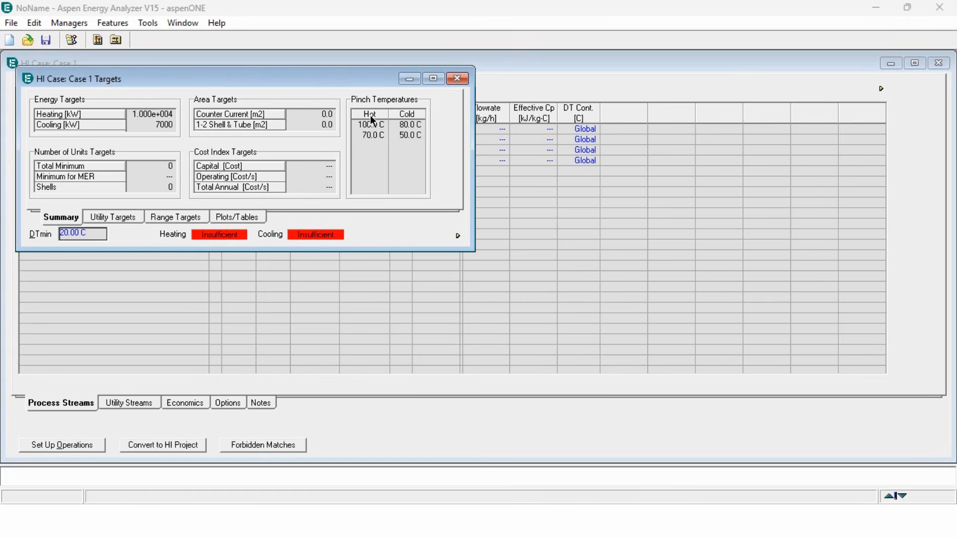
mouse_move(375, 127)
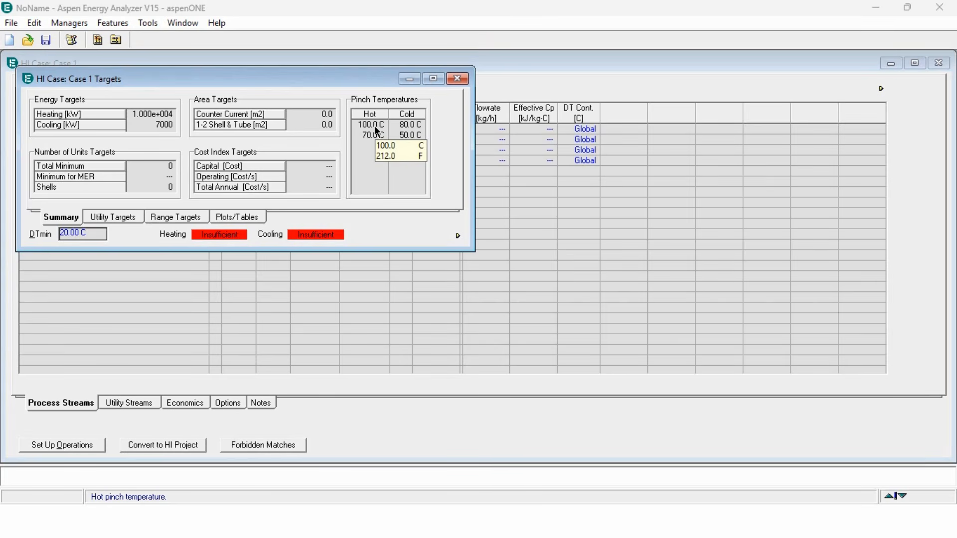
left_click(375, 127)
left_click(411, 127)
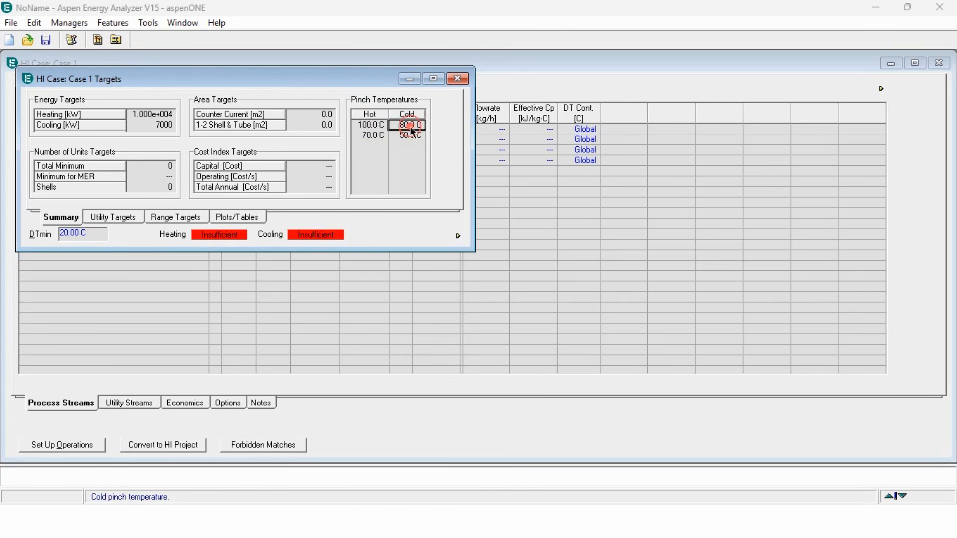
mouse_move(375, 136)
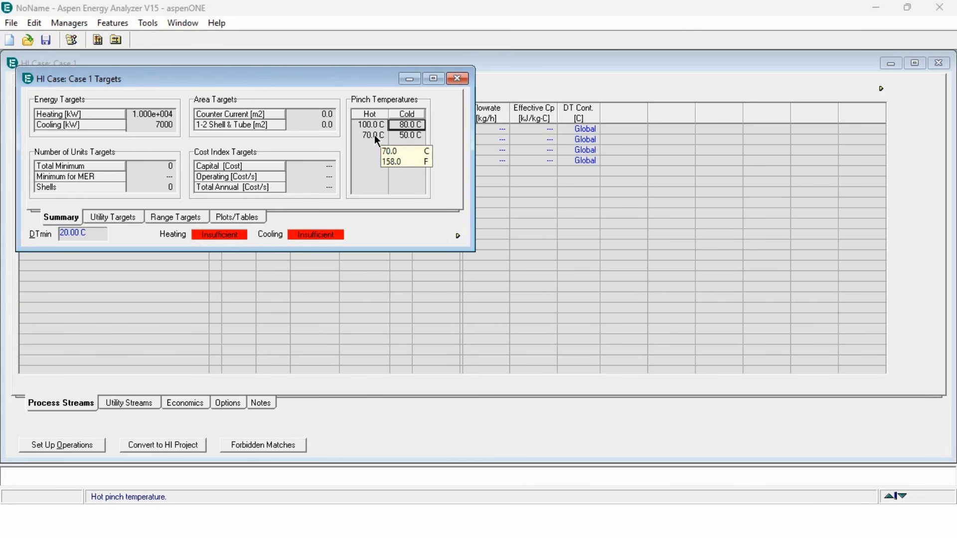
left_click(375, 135)
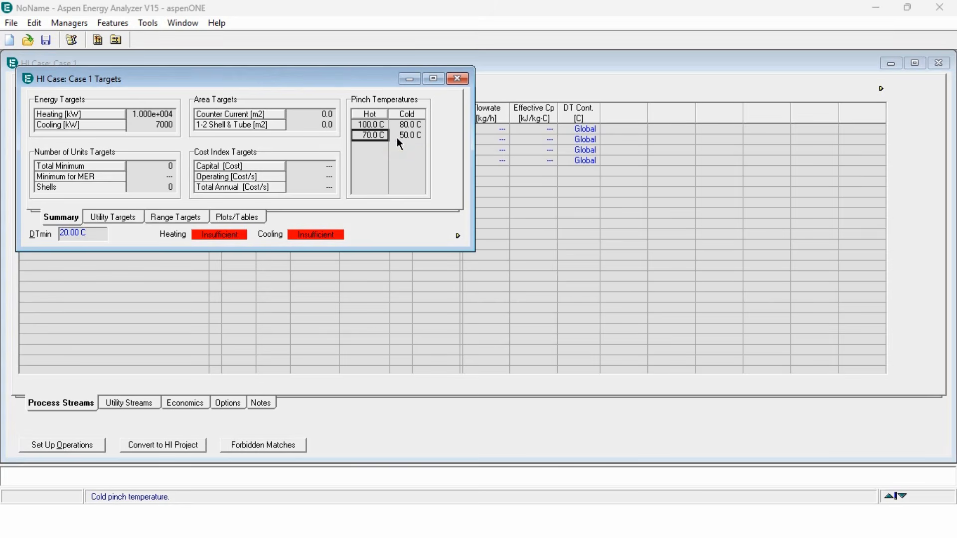
left_click(397, 138)
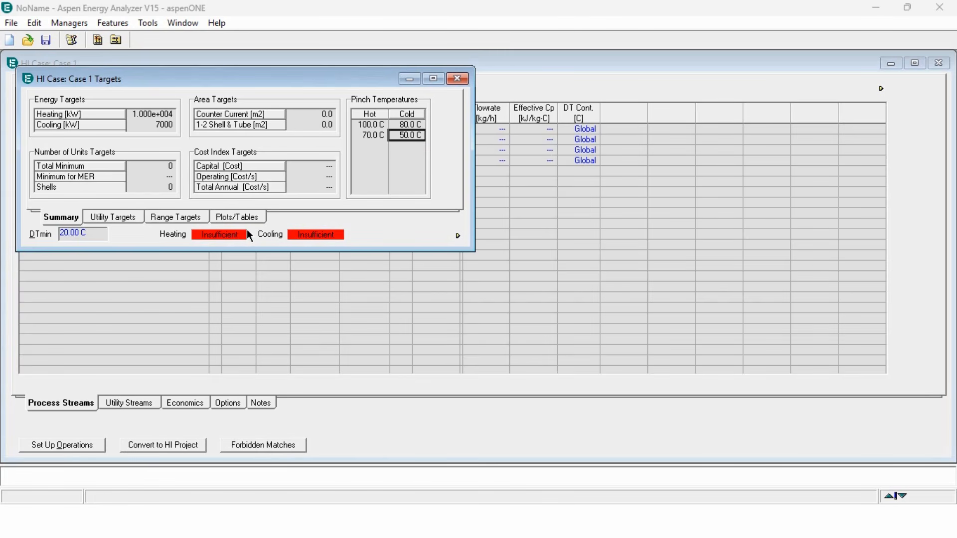
left_click(457, 81)
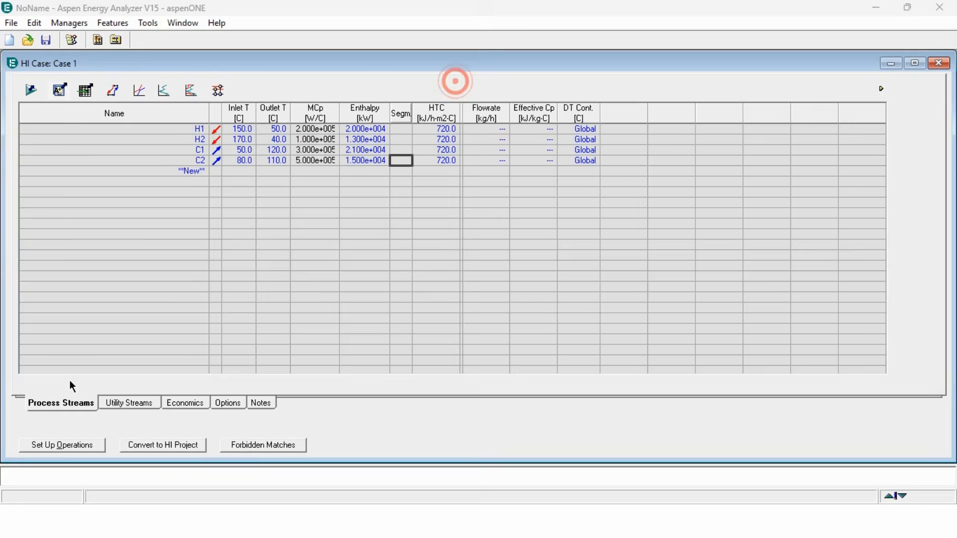
- Add MP Steam as a utility stream with an inlet temperature of 180 °C and outlet of 179 °C
left_click(127, 401)
left_click(186, 128)
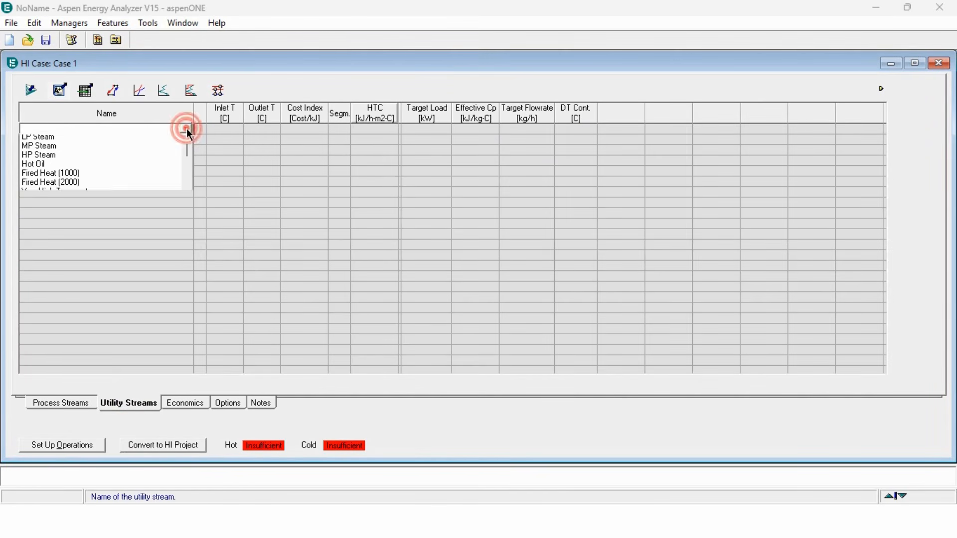
left_click(77, 150)
left_click(223, 130)
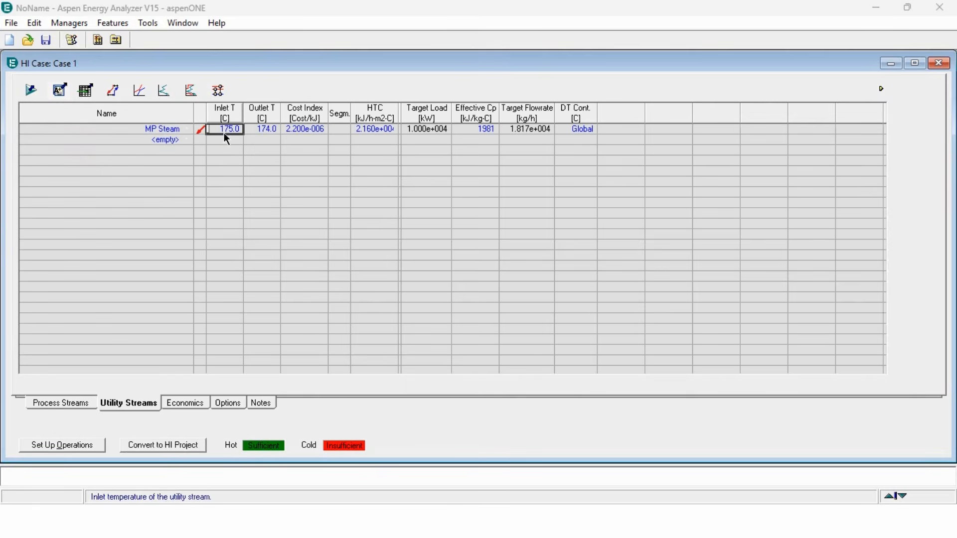
type("180")
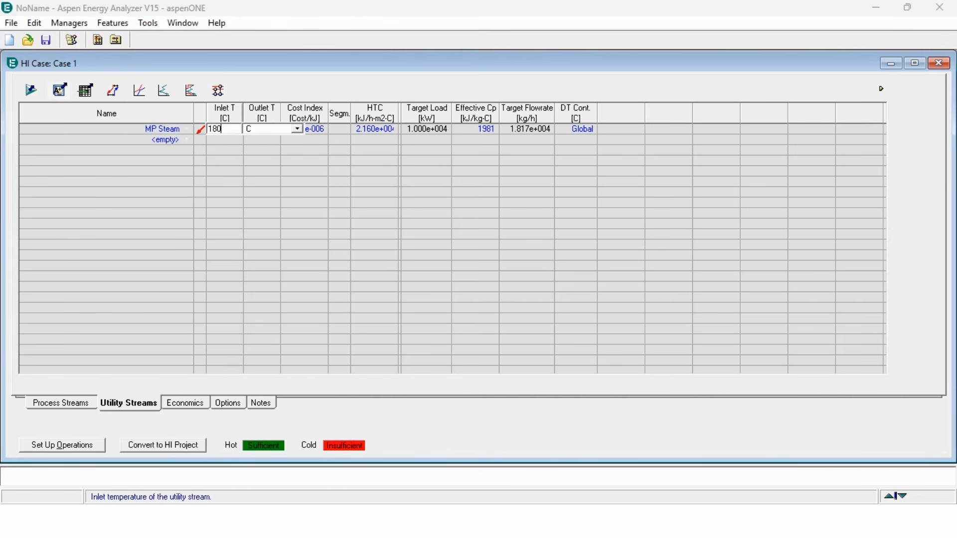
key("Return")
type("179")
key("Return")
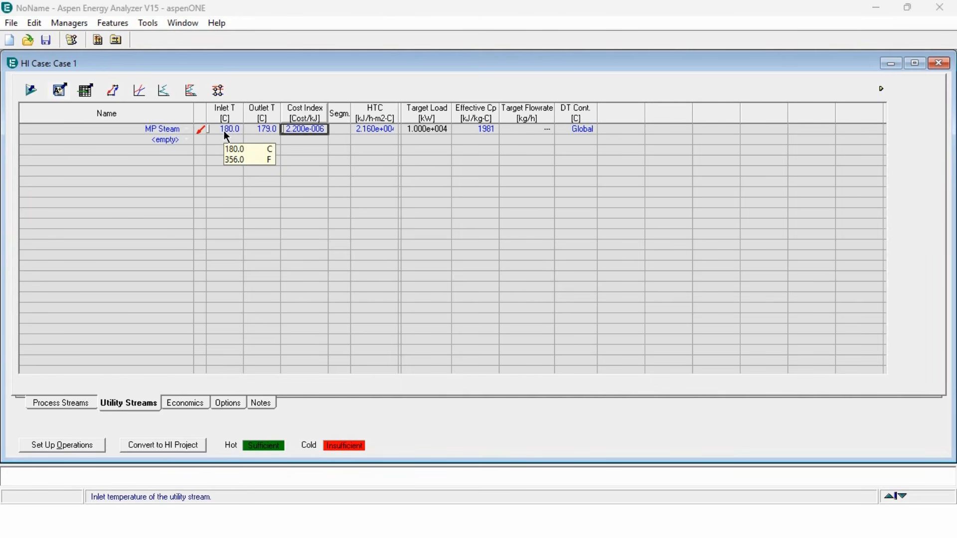
- Add Cooling Water as a second utility stream with an outlet temperature of 30 °C
left_click(188, 138)
left_click(188, 139)
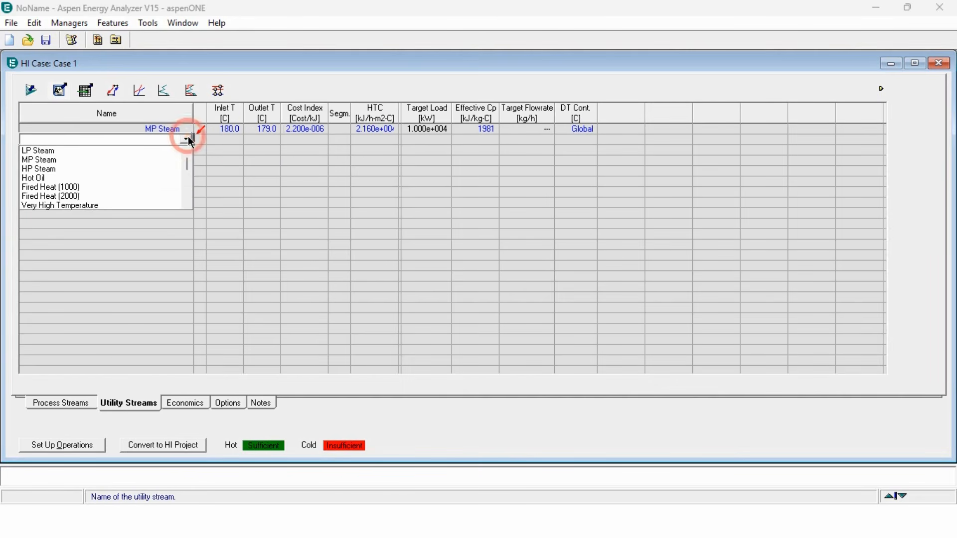
left_click(186, 177)
left_click(44, 196)
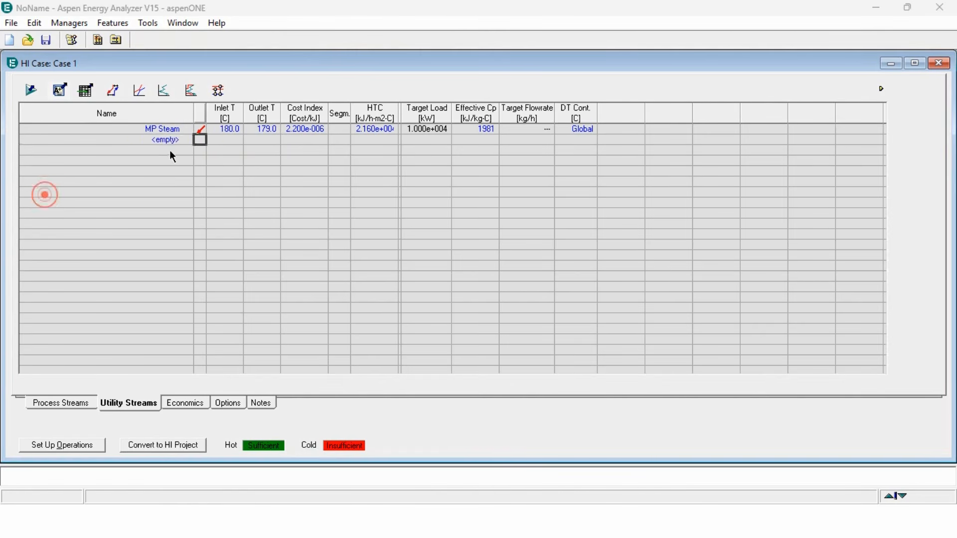
left_click(232, 140)
left_click(269, 141)
type("30")
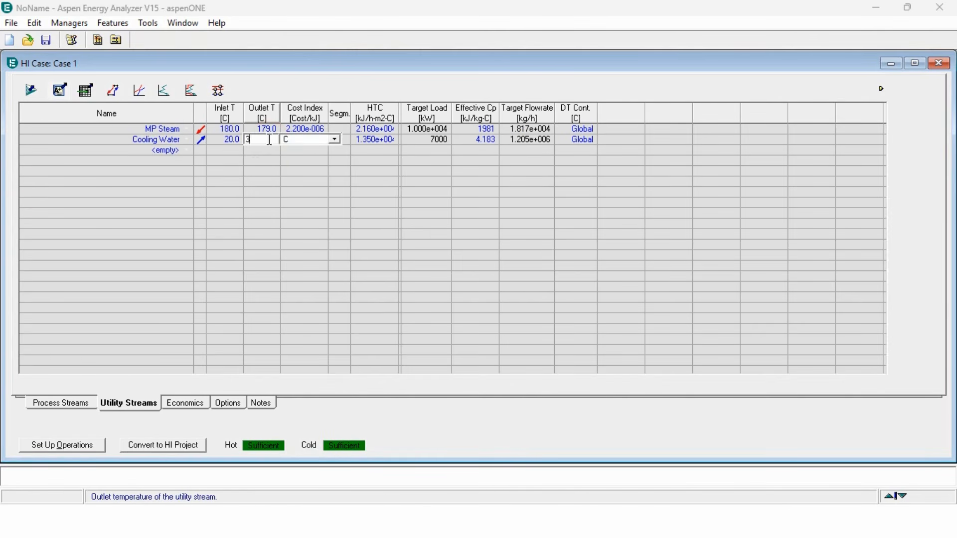
key("Return")
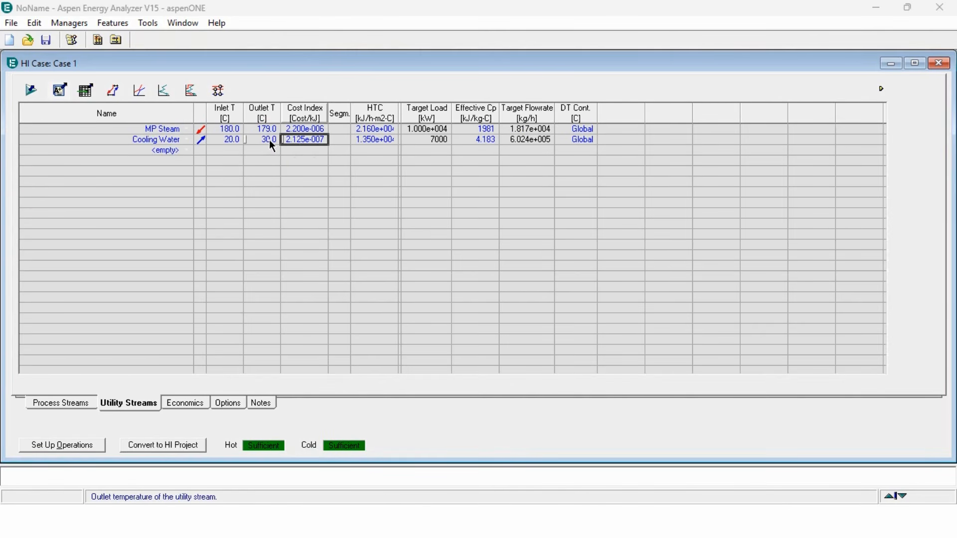
- Open the targets view to review the energy, area and cost targets, then close it
left_click(111, 89)
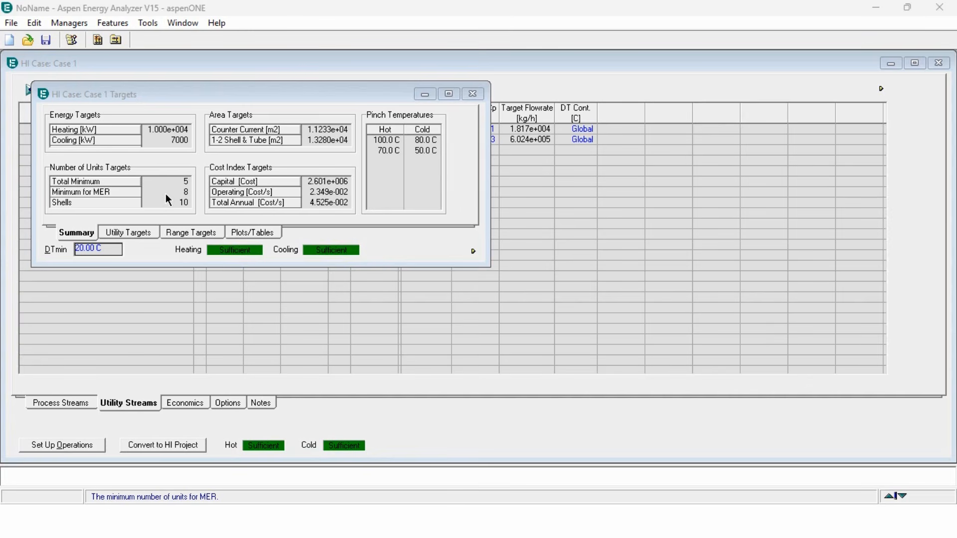
left_click(475, 99)
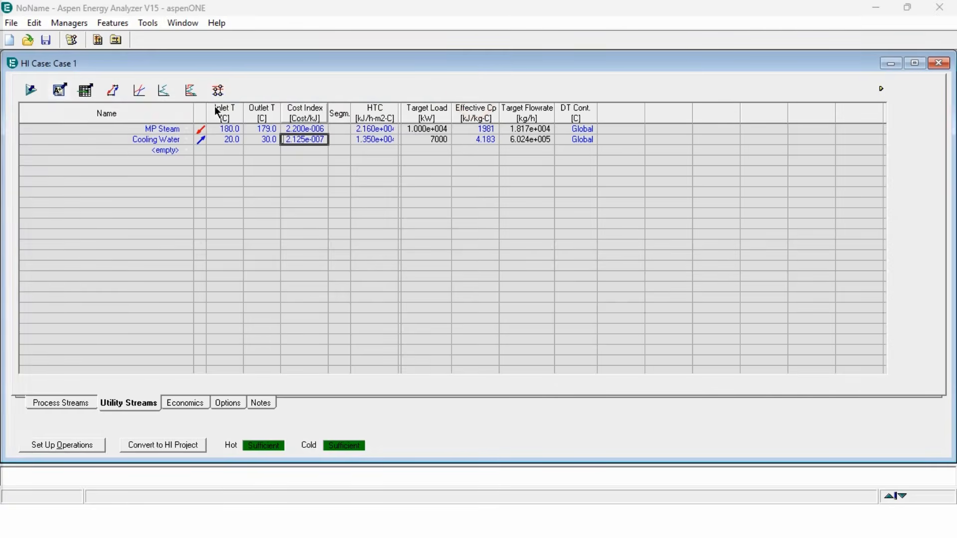
- Open the HEN design grid diagram for the case, maximise it, and show the pinch lines
left_click(219, 94)
double_click(253, 108)
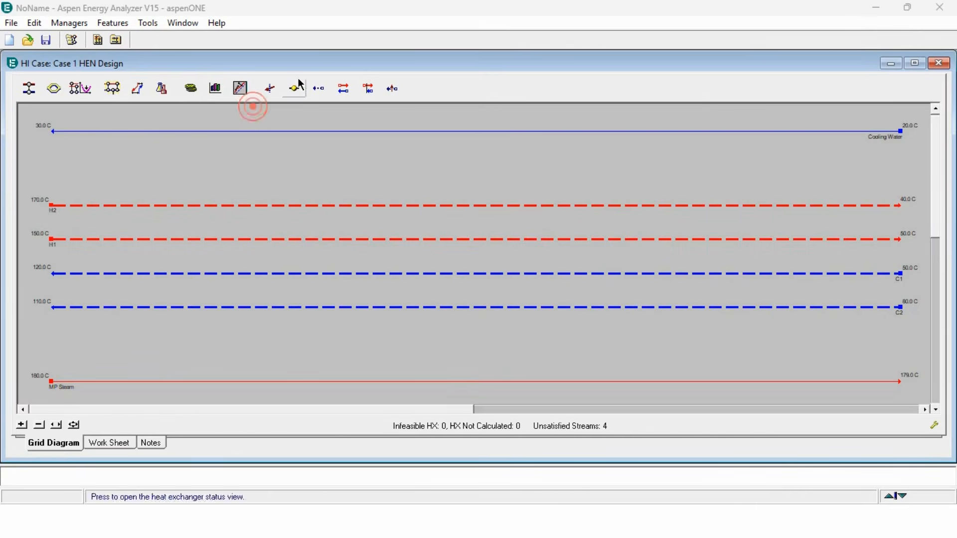
double_click(363, 65)
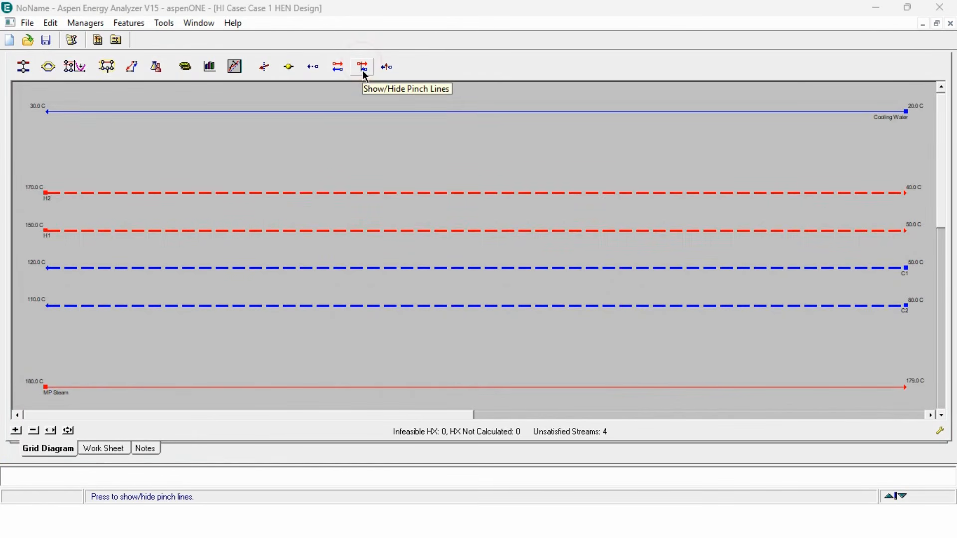
left_click(365, 75)
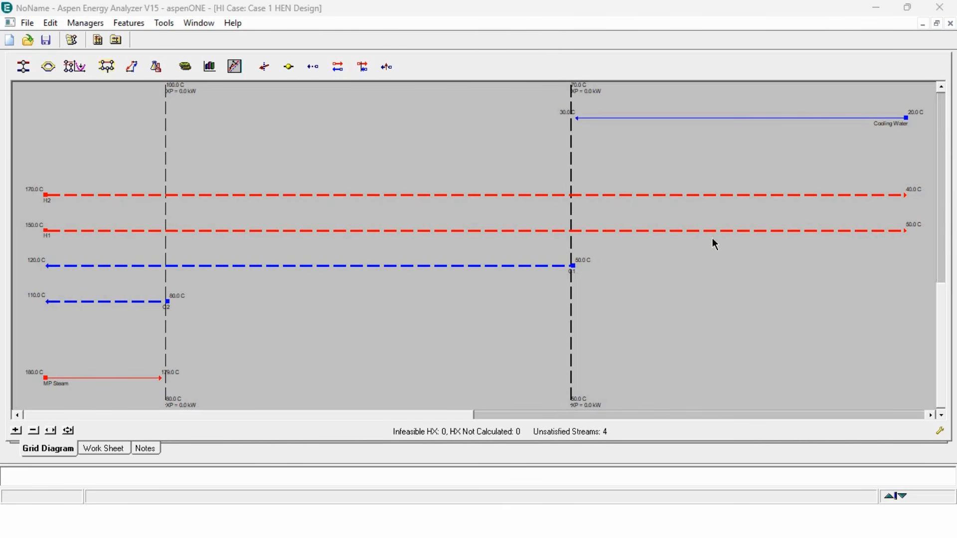
- Switch to Excel and duplicate the stream data table, pasting the copy starting at cell B8
mouse_move(734, 122)
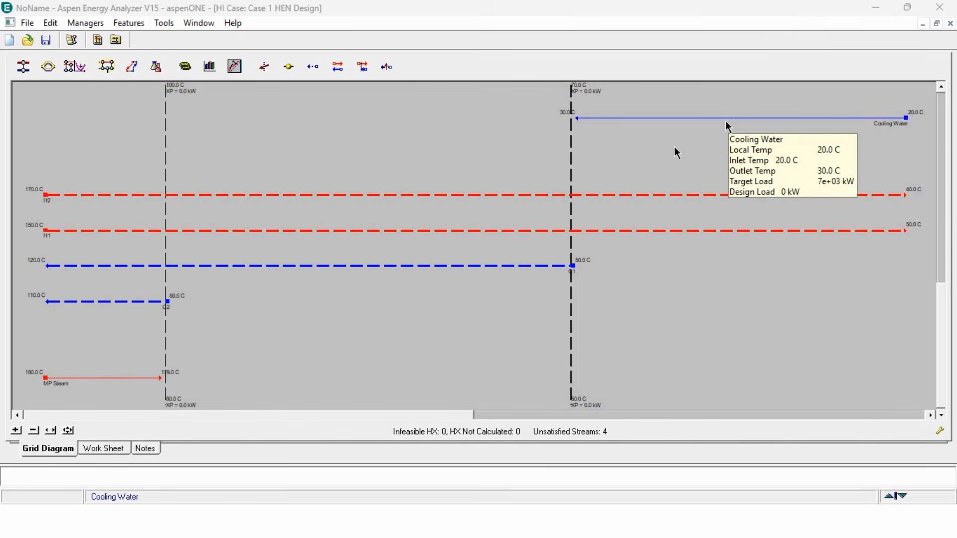
mouse_move(415, 277)
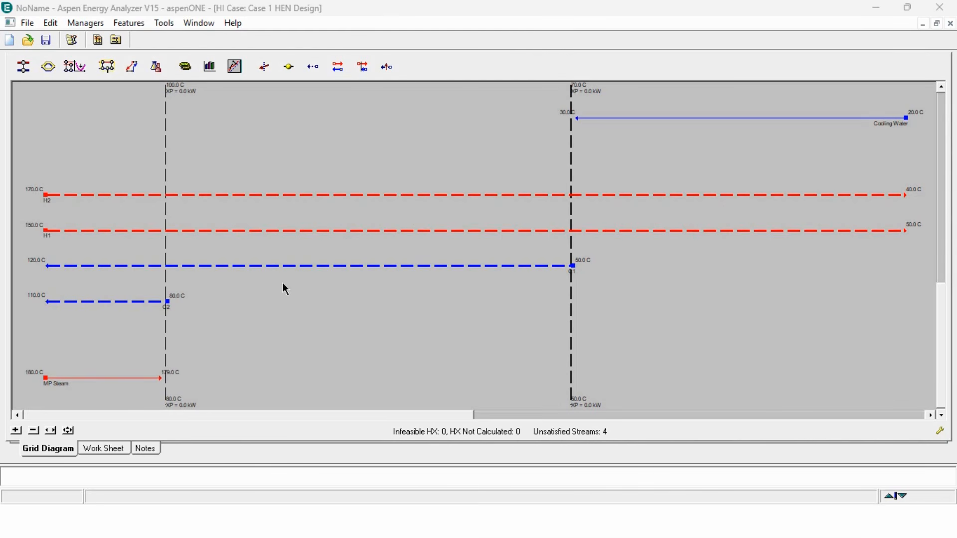
mouse_move(224, 197)
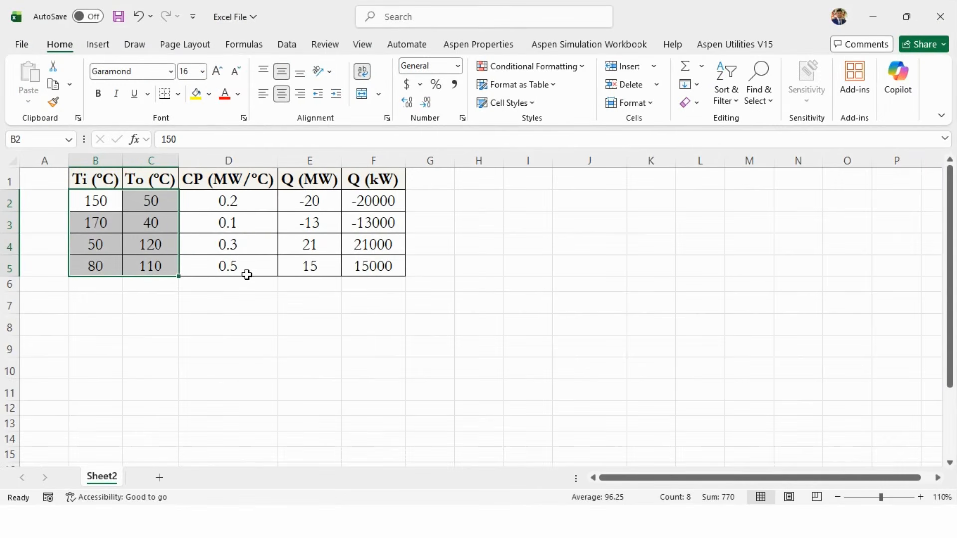
key("Up")
key("ctrl+shift+Right")
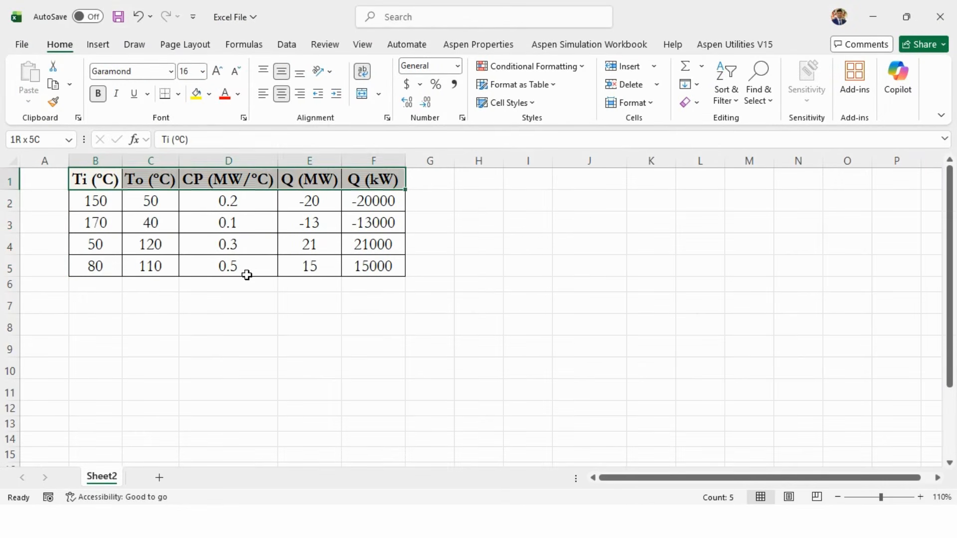
key("ctrl+shift+Down")
key("ctrl+c")
key("Down")
key("Down")
key("Down")
key("Down")
key("Down")
key("Down")
key("Down")
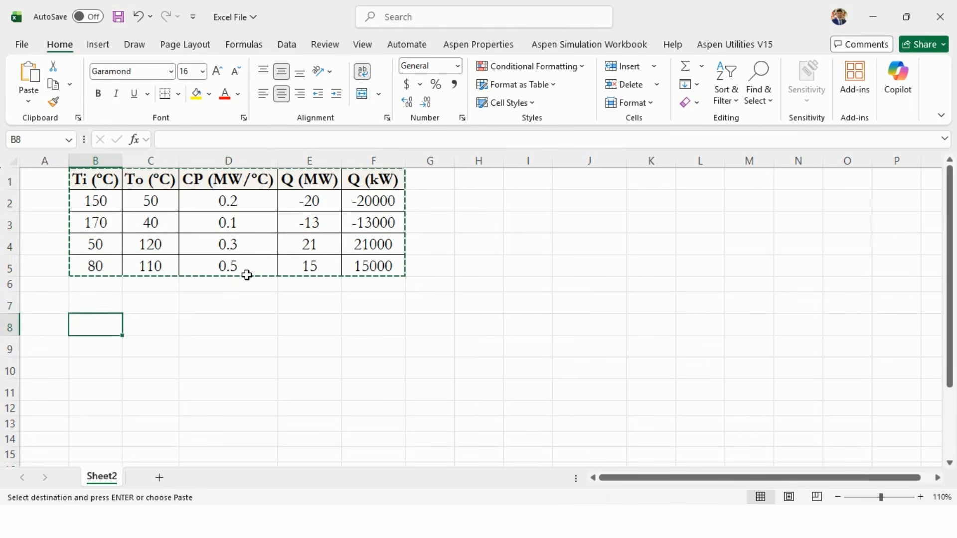
key("ctrl+v")
key("Return")
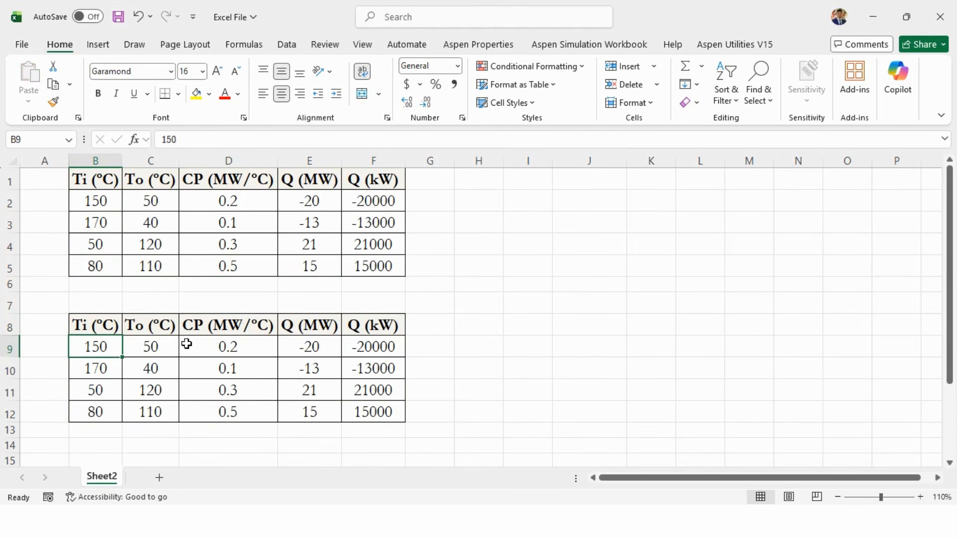
- Set the outlet temperatures of the first two streams in the copied table to 100 and highlight both cells yellow
left_click(168, 344)
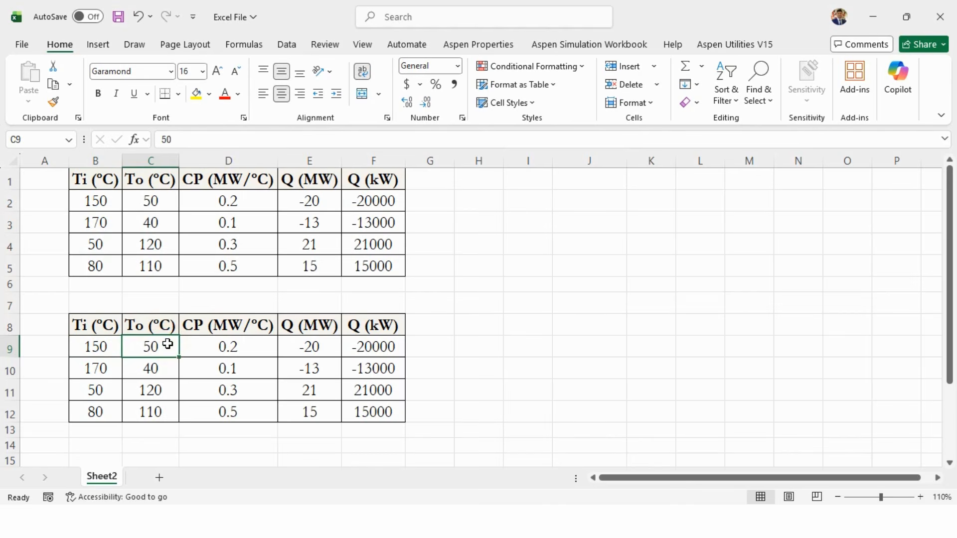
type("100")
key("Return")
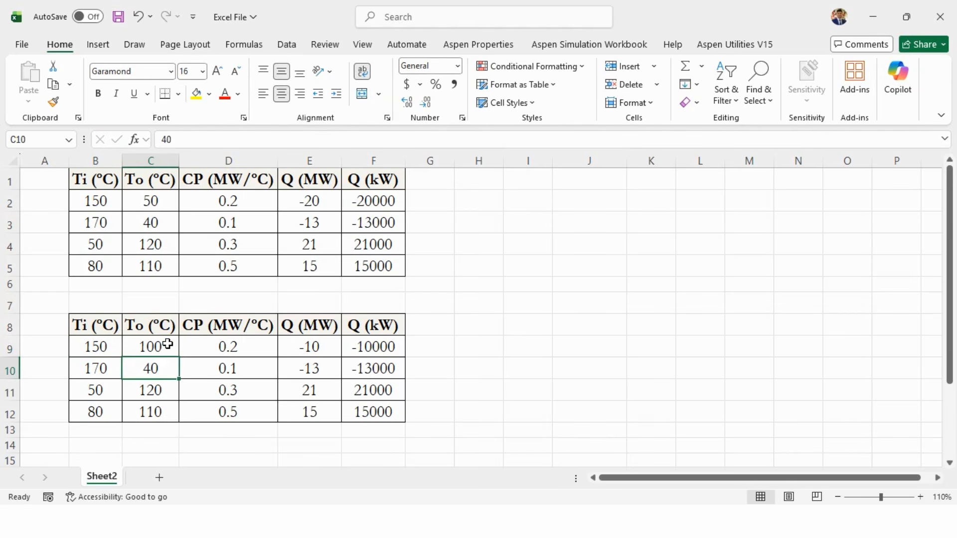
type("100")
key("Return")
left_click_drag(167, 344, 164, 369)
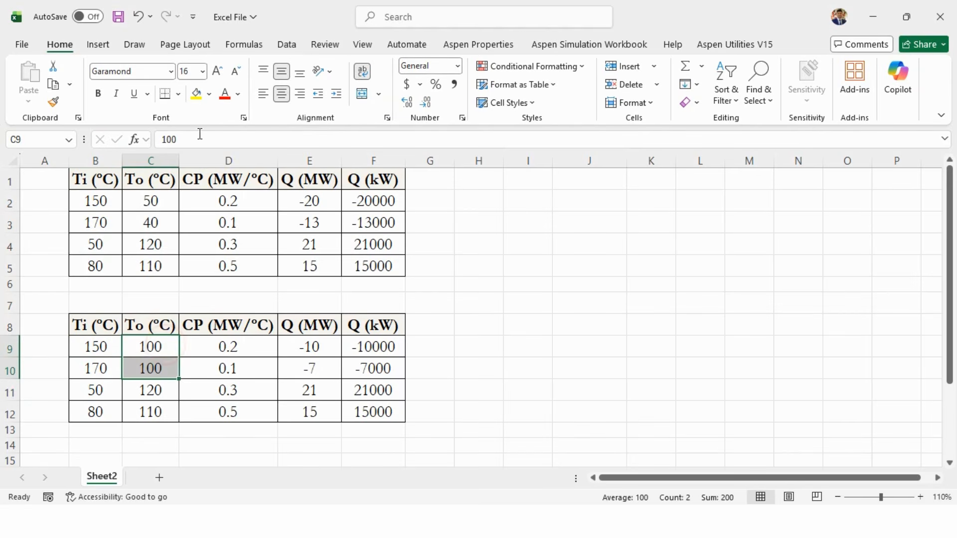
left_click(197, 94)
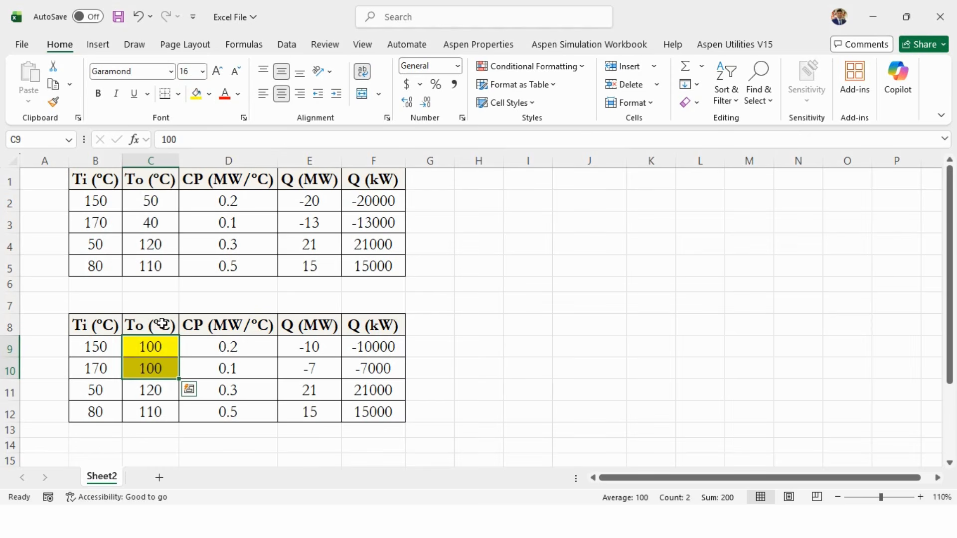
- Set the inlet temperature of the third copied stream to 80 and highlight that cell yellow
left_click(98, 389)
type("80")
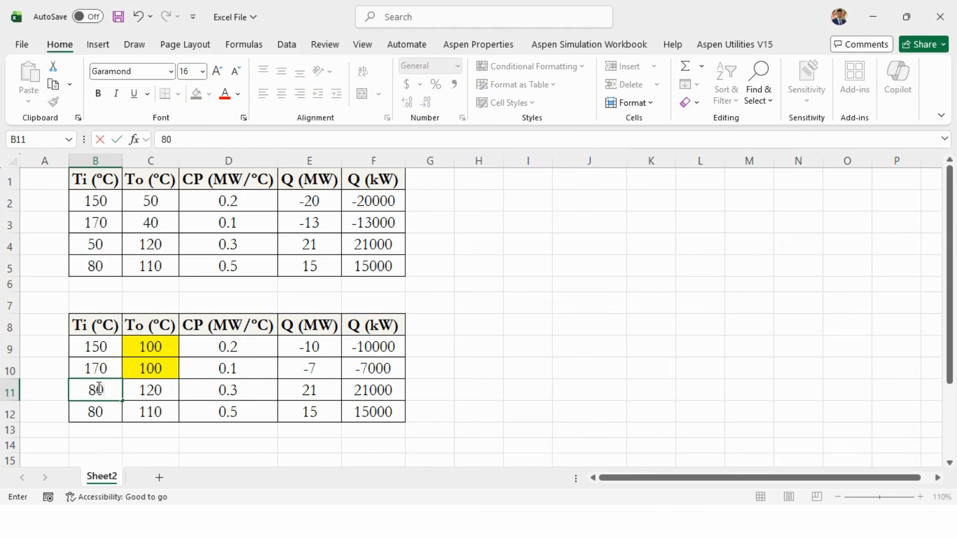
key("Return")
left_click(99, 389)
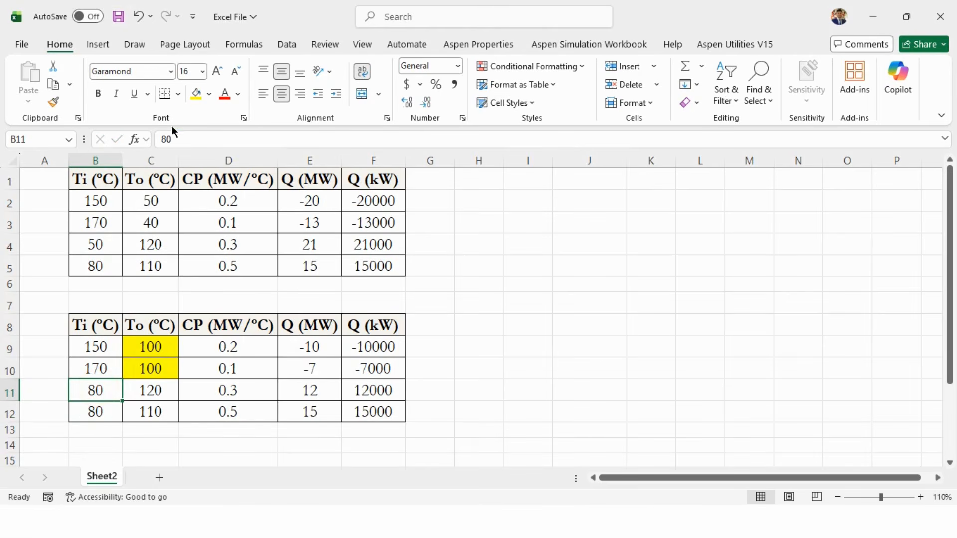
left_click(195, 93)
key("Down")
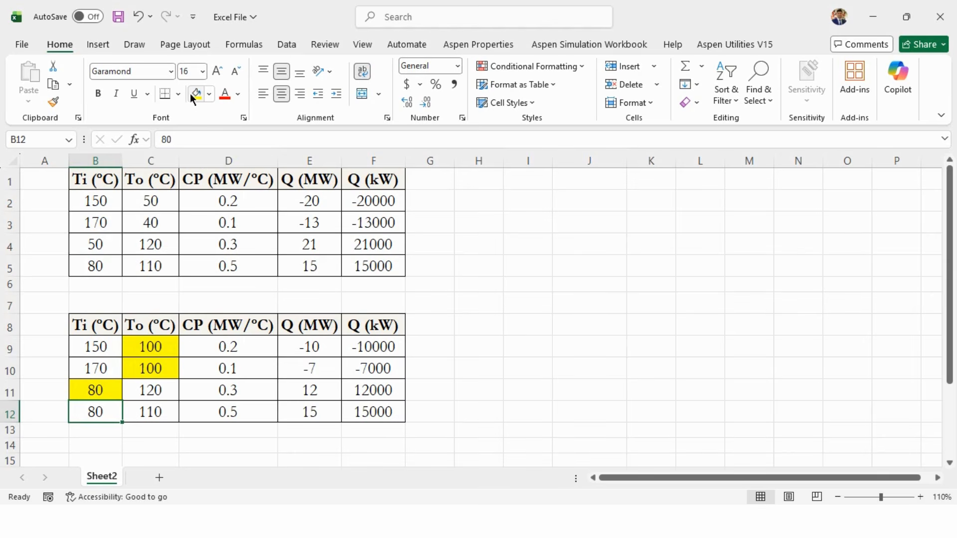
- Review the edited stream rows and their heat loads in the copied table against the grid diagram
left_click(573, 521)
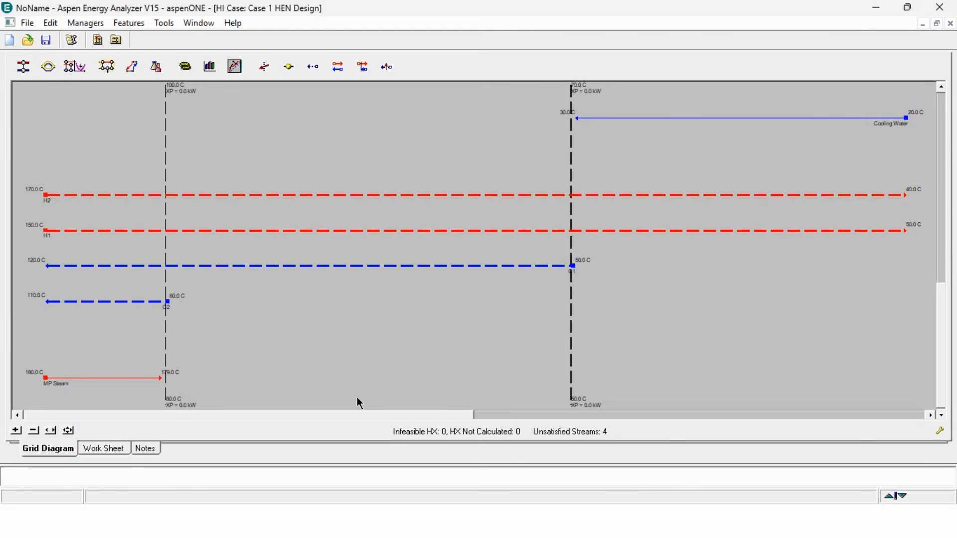
mouse_move(128, 307)
mouse_move(331, 521)
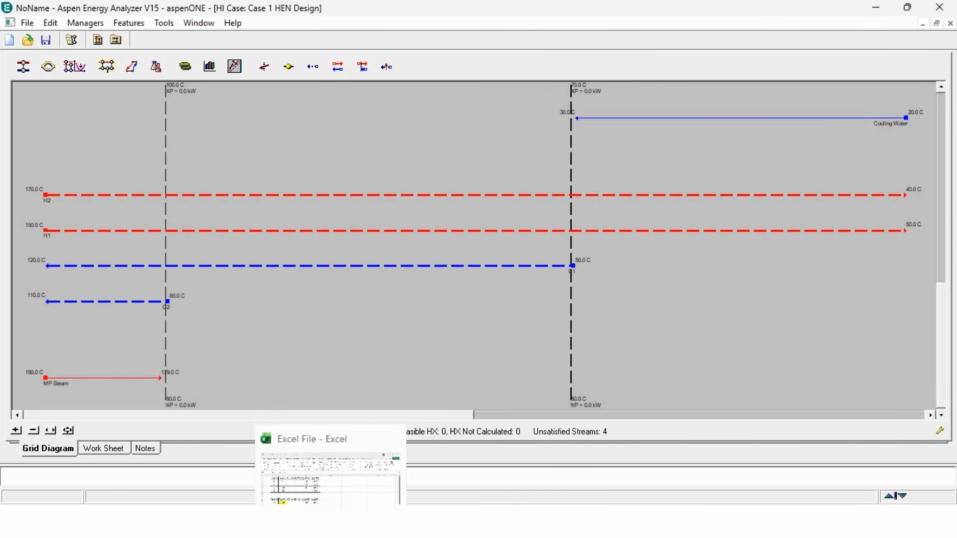
left_click(327, 468)
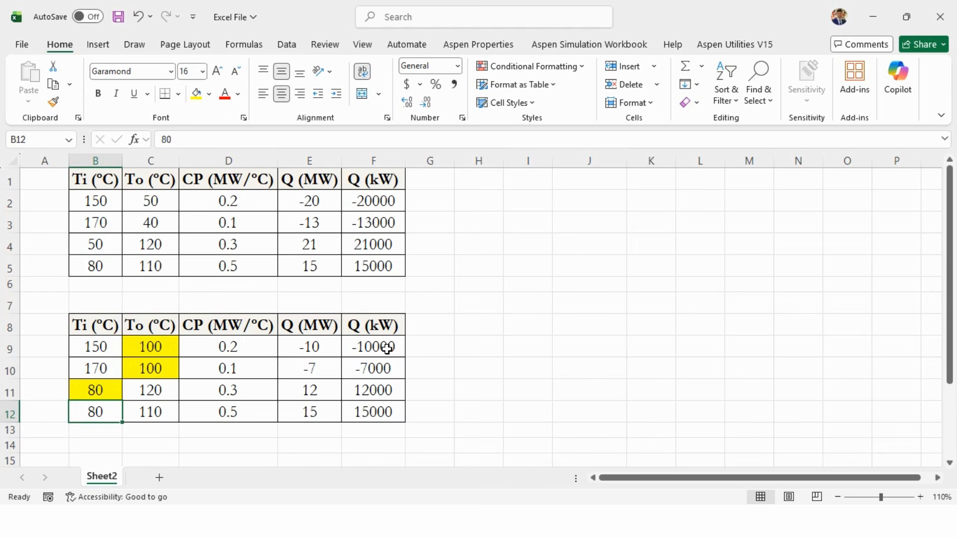
left_click_drag(387, 349, 381, 406)
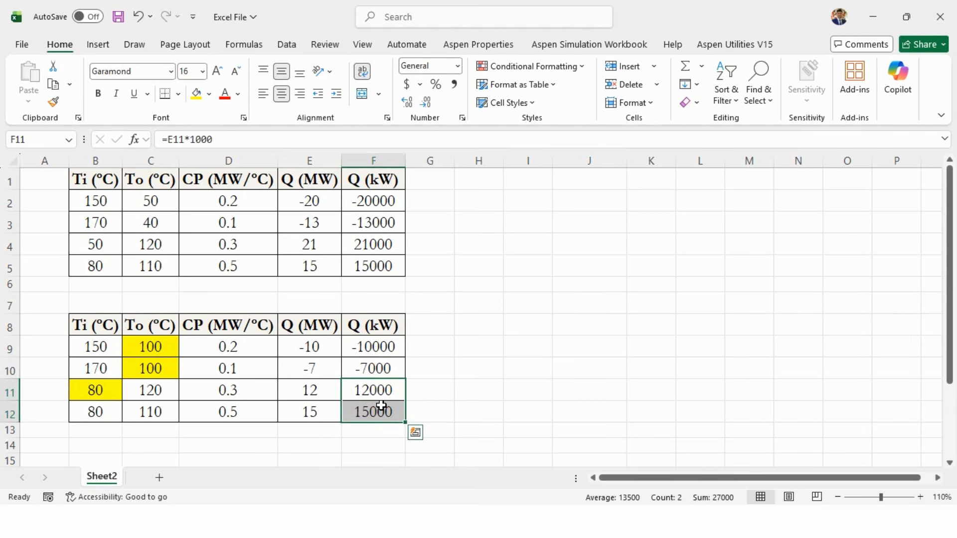
left_click_drag(93, 348, 354, 344)
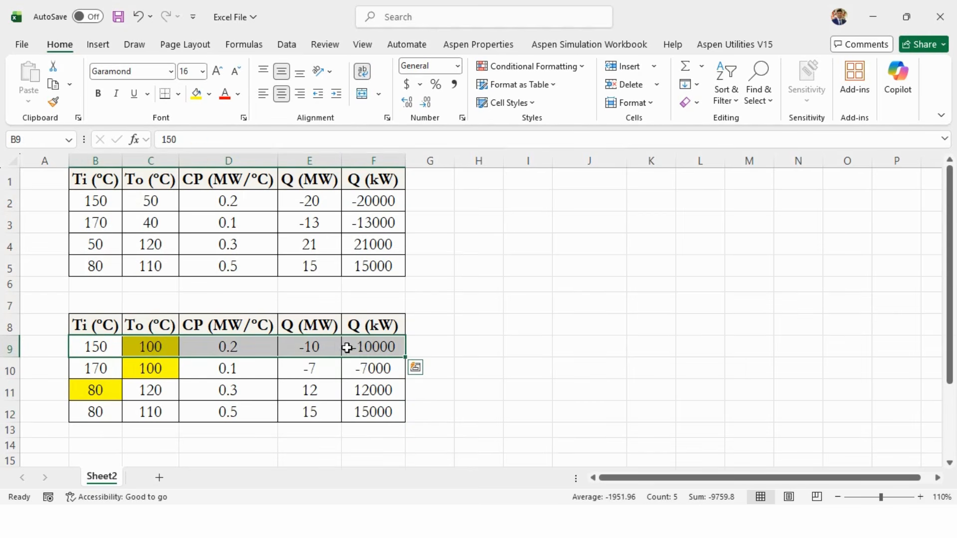
left_click_drag(104, 388, 384, 390)
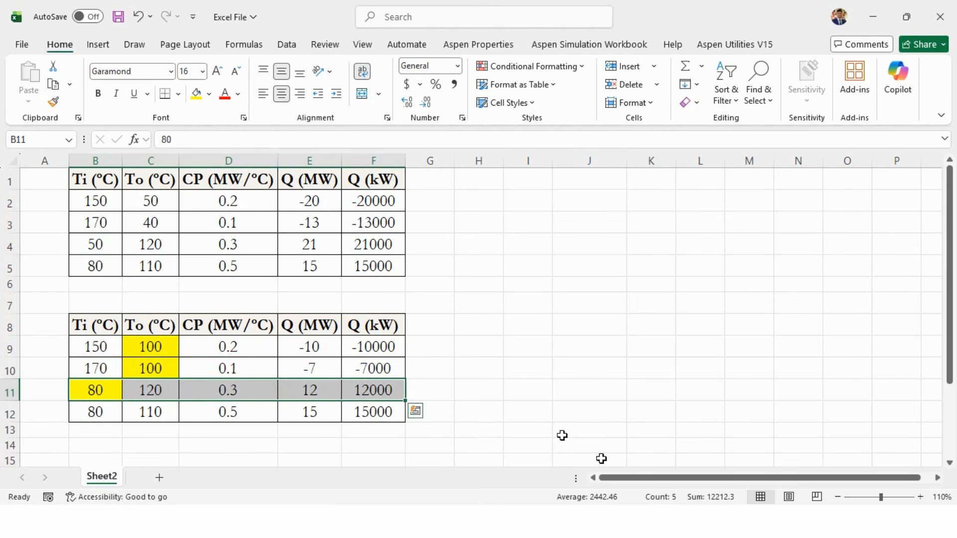
left_click(617, 521)
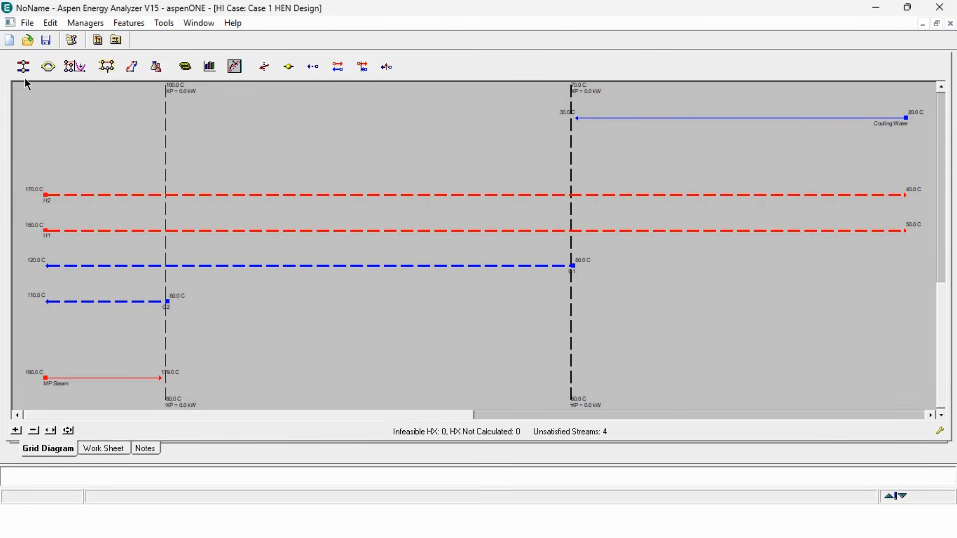
- Add a heat exchanger between H1 and C1, tie the H1 inlet, and set the H1 outlet temperature to 100 °C
left_click_drag(24, 69, 131, 272)
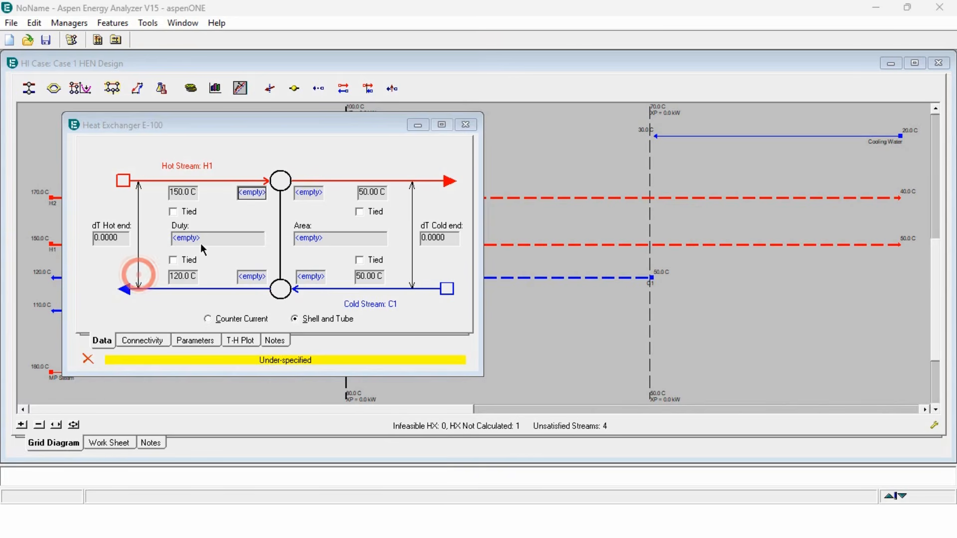
left_click(173, 212)
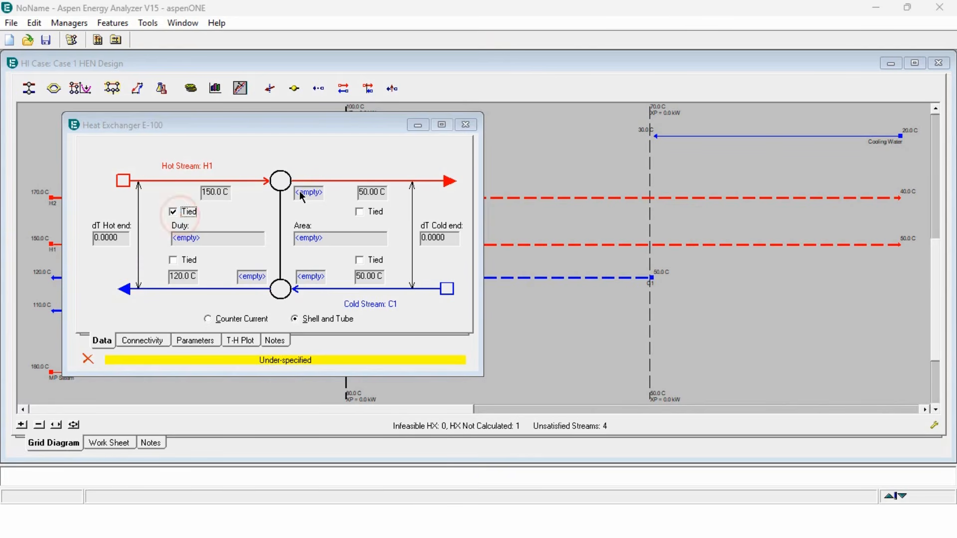
left_click(309, 193)
type("100")
key("Return")
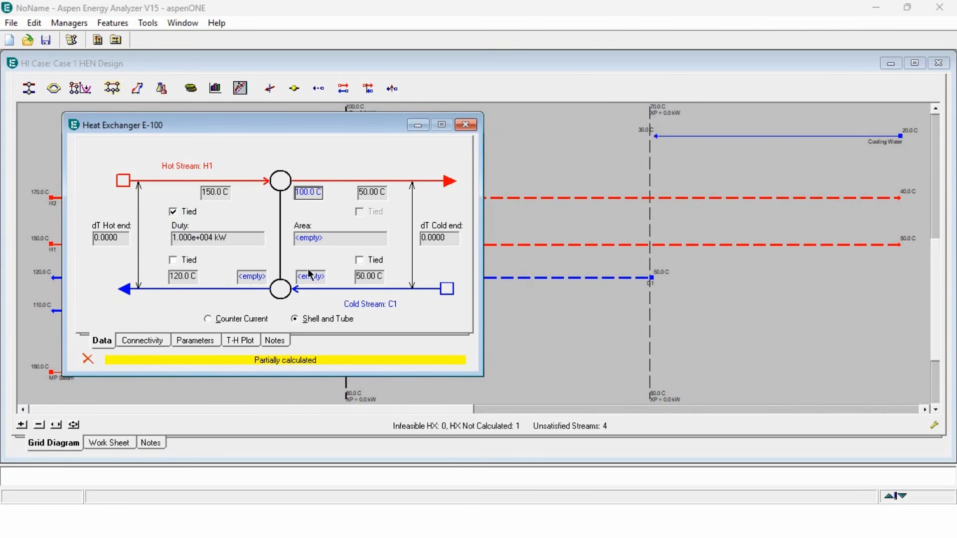
- Set the C1 inlet temperature of this exchanger to 80 °C and close the exchanger dialog
left_click(310, 277)
type("80")
key("Return")
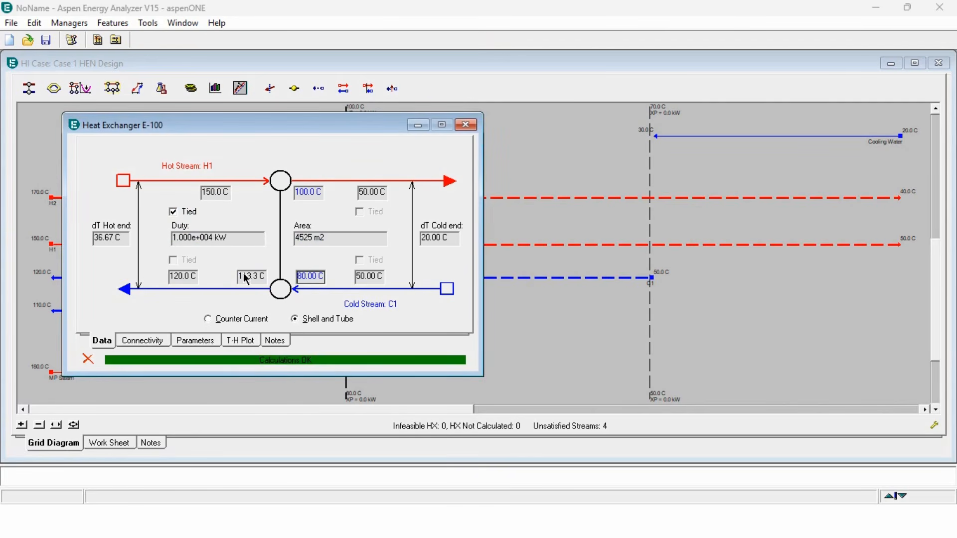
mouse_move(241, 280)
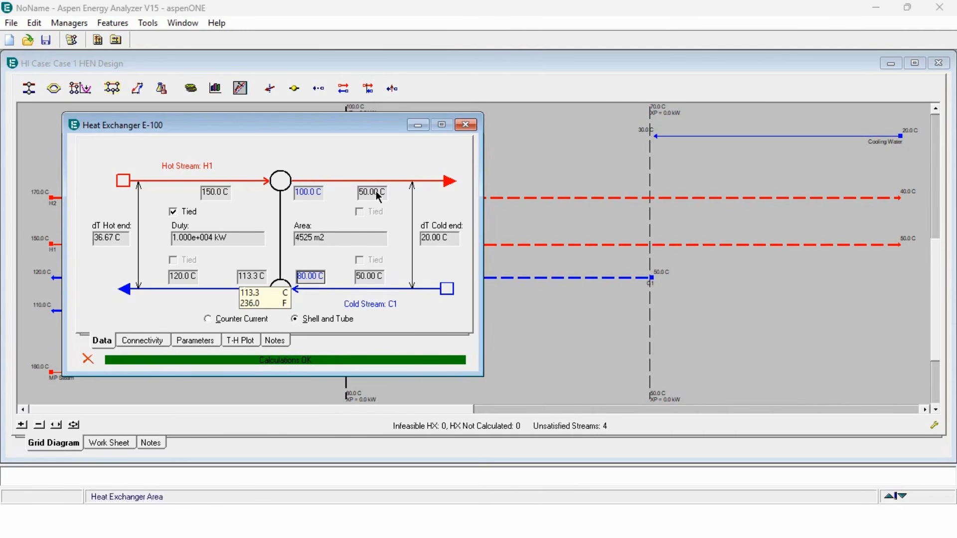
left_click(466, 124)
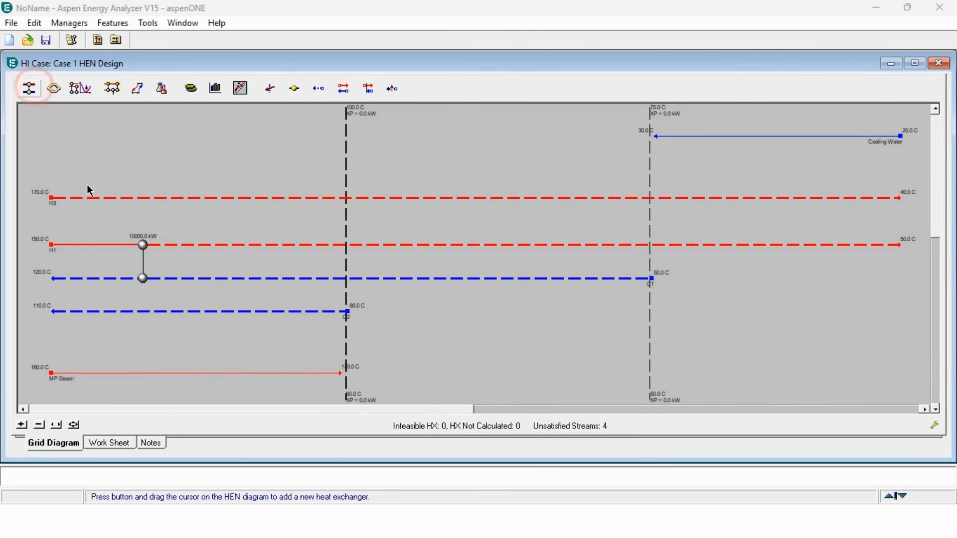
- Add a heat exchanger between H2 and C2, tie the H2 inlet, and set the H2 outlet temperature to 100 °C
left_click(29, 89)
left_click_drag(104, 198, 125, 312)
double_click(224, 314)
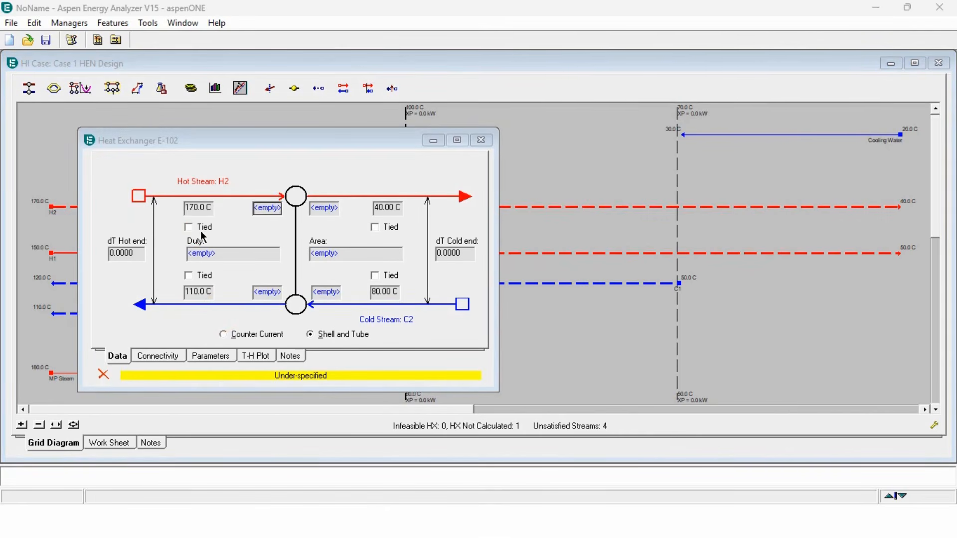
left_click(202, 227)
left_click(325, 207)
type("100")
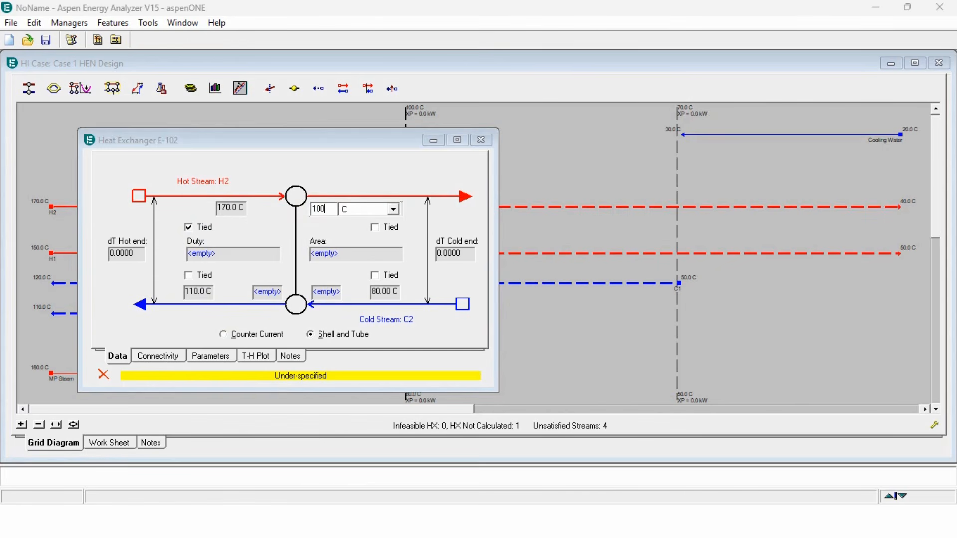
key("Return")
- Tie the C2 inlet temperature of this exchanger and close the exchanger dialog
left_click(375, 275)
mouse_move(258, 304)
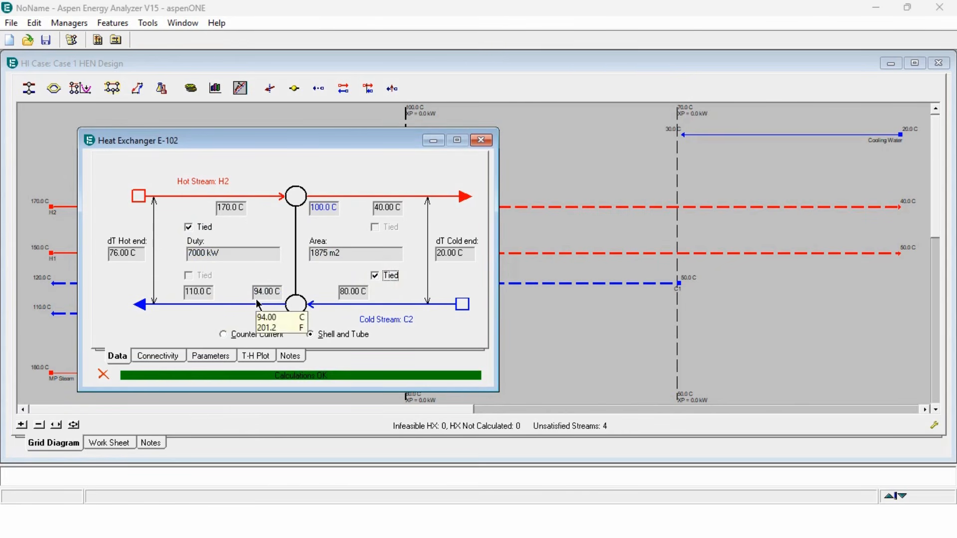
left_click(480, 141)
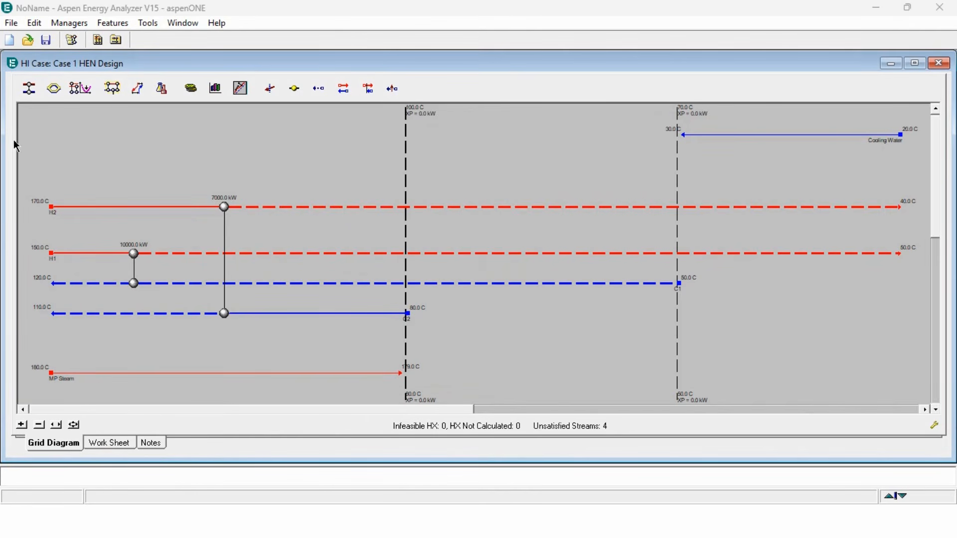
- Add a heater between C1 and MP Steam and tie both C1 temperatures of the exchanger
left_click(28, 95)
left_click_drag(82, 284, 91, 372)
double_click(126, 369)
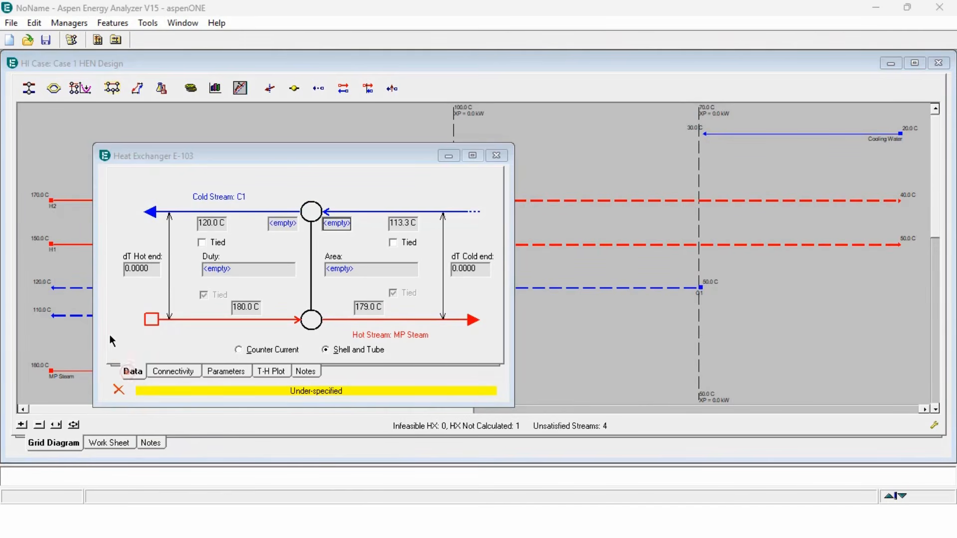
left_click(212, 242)
left_click(405, 243)
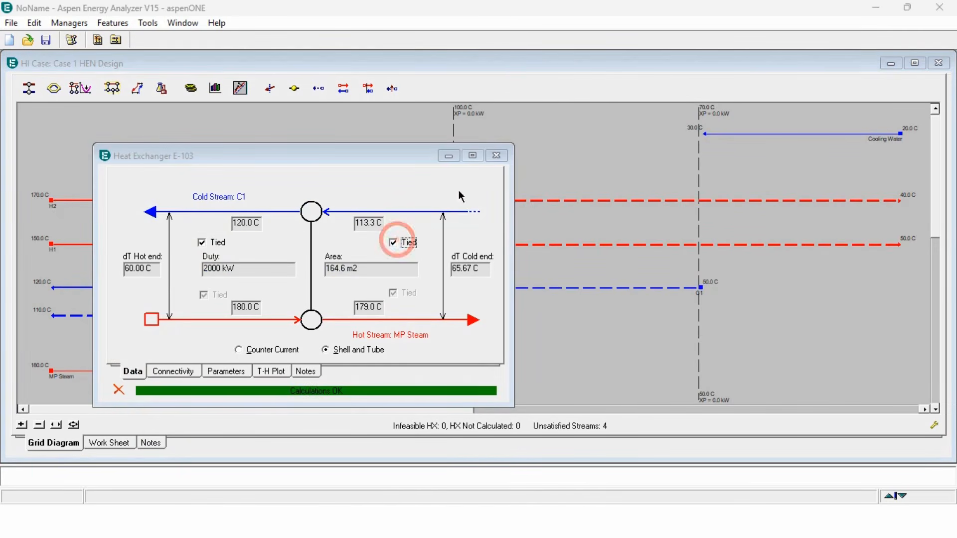
- Add a heater between C2 and MP Steam, tie both C2 temperatures of the exchanger, and close the dialog
left_click(497, 156)
left_click(28, 88)
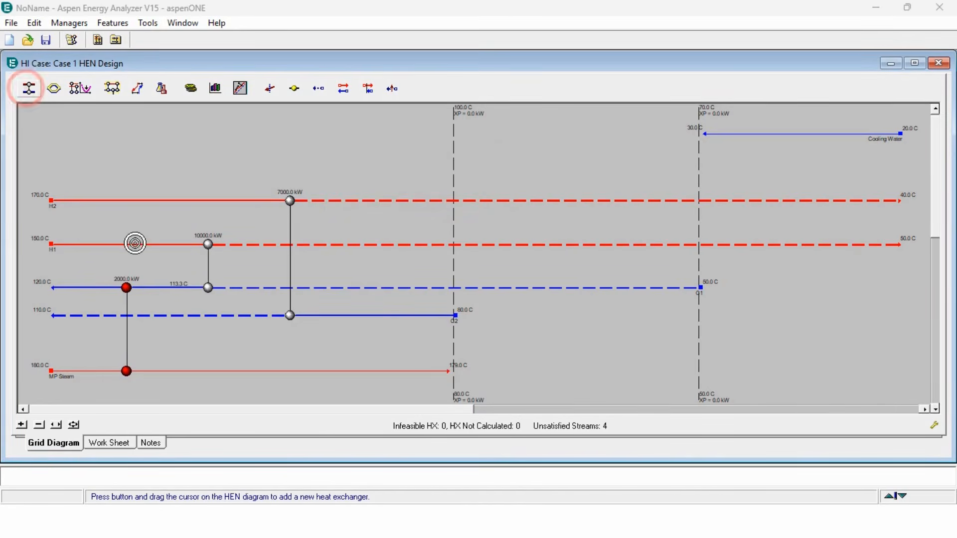
left_click_drag(191, 317, 193, 371)
double_click(195, 371)
left_click(217, 257)
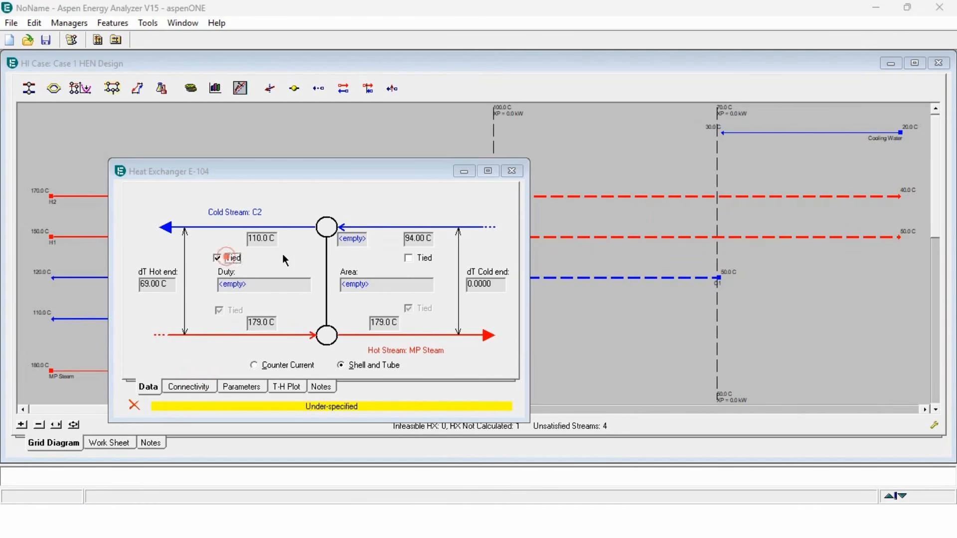
left_click(425, 258)
left_click(512, 171)
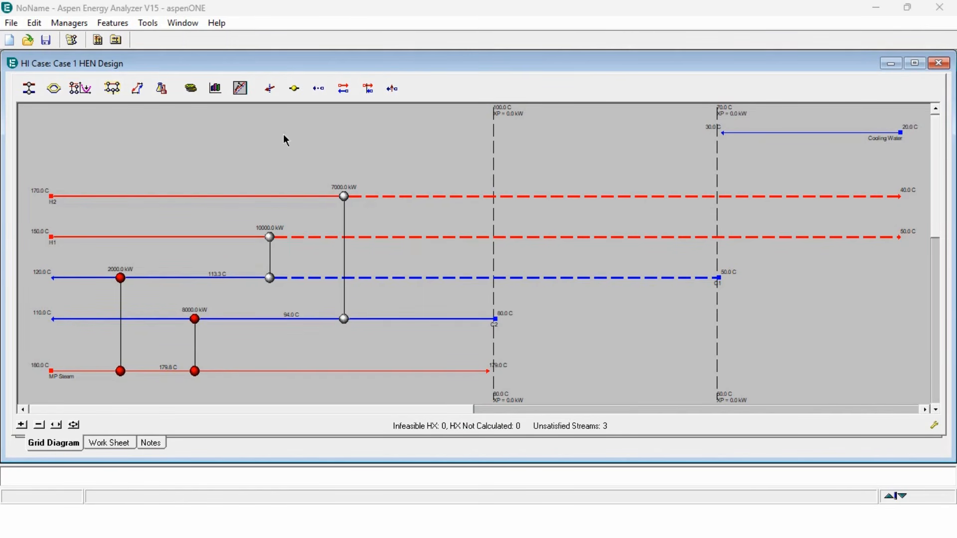
- Switch to Excel and copy the original stream table into a new area starting at cell H8
mouse_move(219, 238)
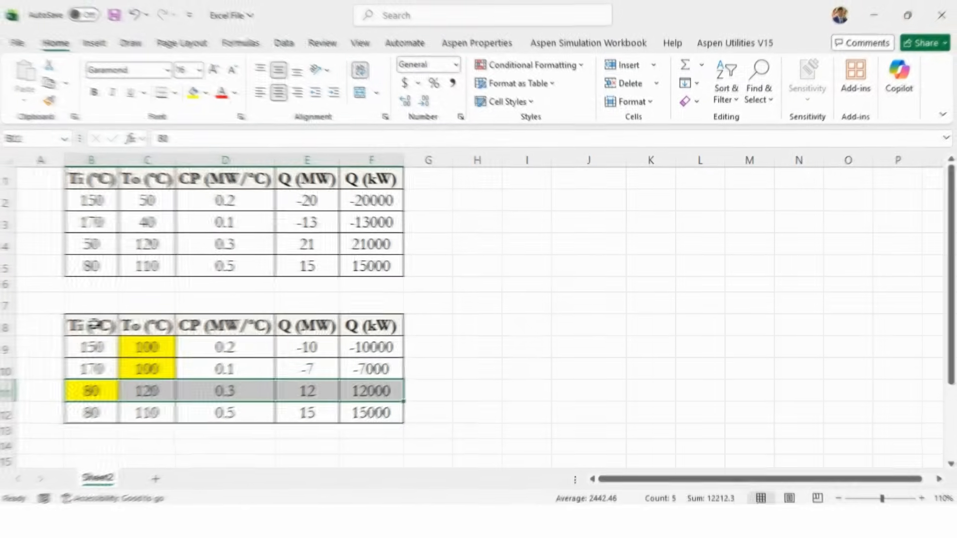
left_click_drag(95, 325, 309, 412)
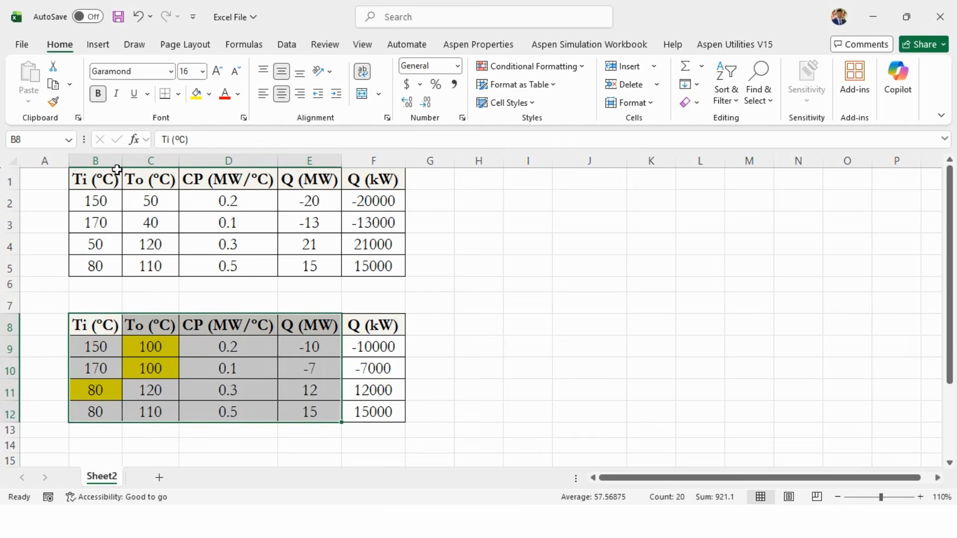
left_click_drag(115, 175, 381, 262)
key("ctrl+c")
left_click(466, 324)
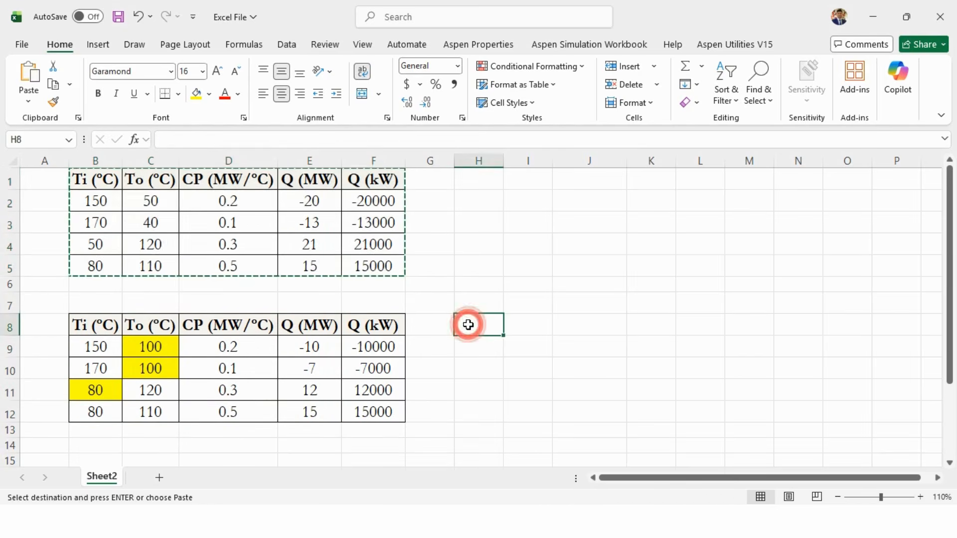
key("ctrl+v")
key("Escape")
- In the copied table, set both hot streams' inlet temperatures to 100 and their outlet temperatures to 70
left_click(464, 363)
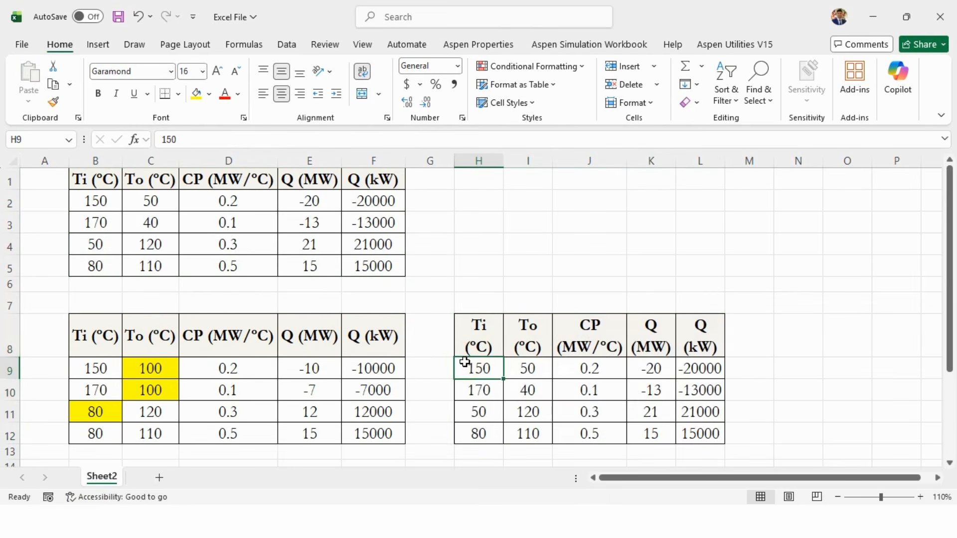
type("100")
key("Return")
type("1700")
key("Return")
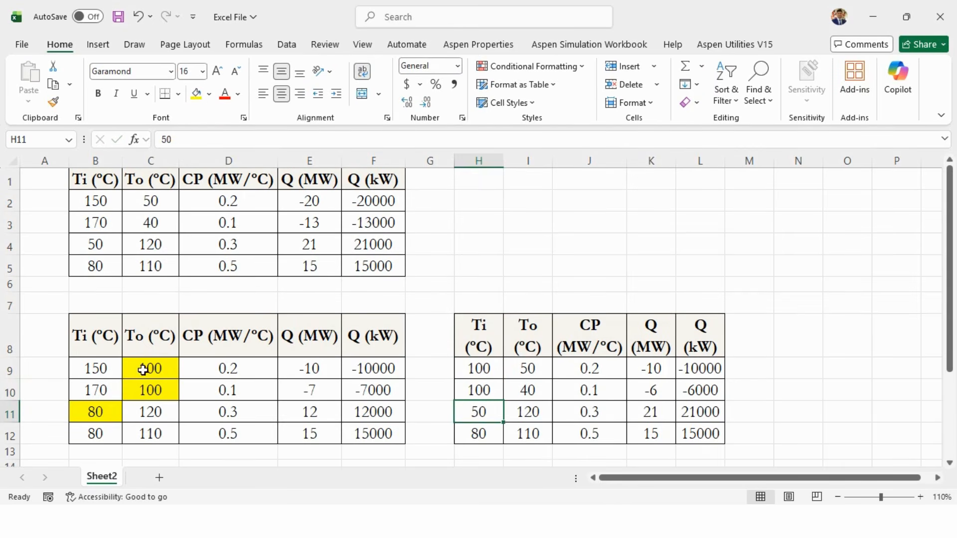
left_click(493, 361)
left_click(533, 367)
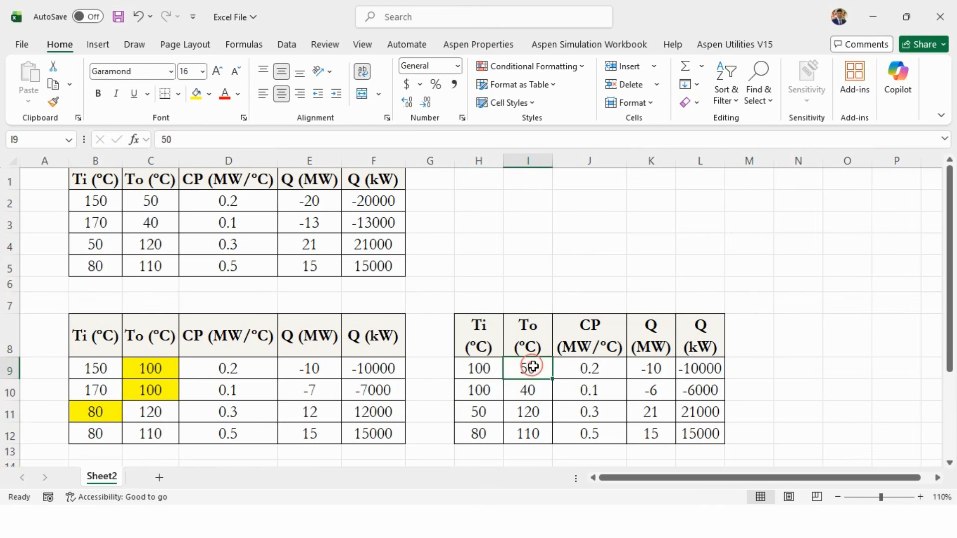
type("70")
key("Return")
type("7")
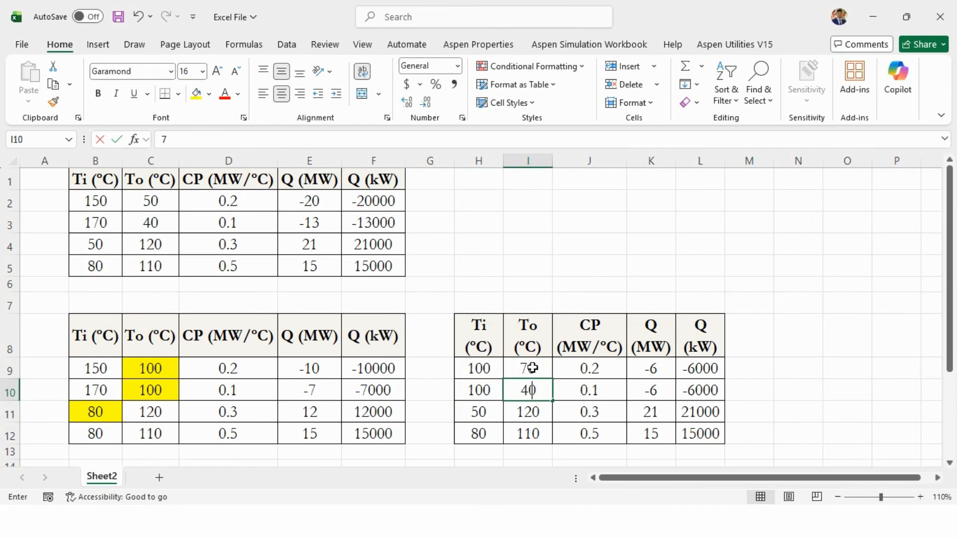
type("0")
key("Return")
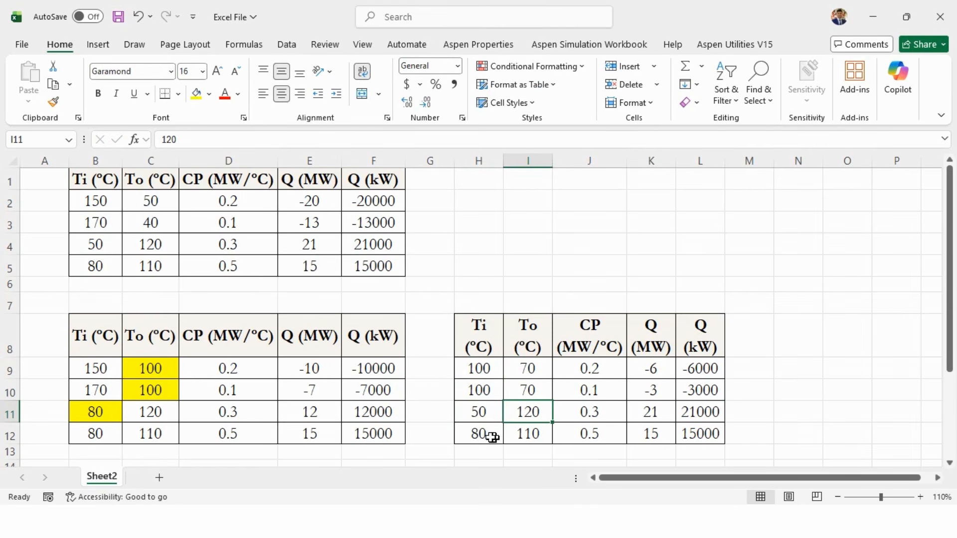
- Delete the last stream row of the copied table and set the remaining cold stream's outlet temperature to 80
left_click_drag(492, 437, 687, 432)
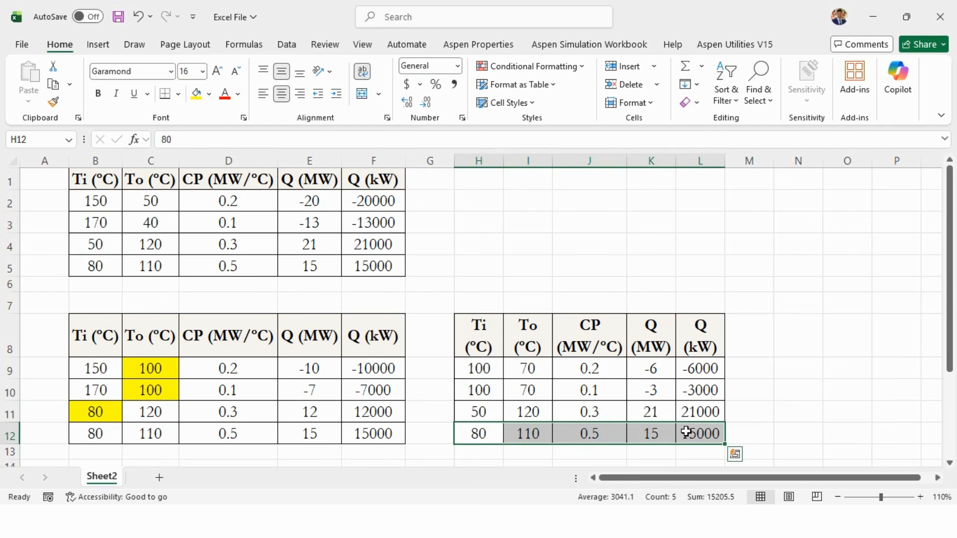
key("Delete")
left_click(495, 409)
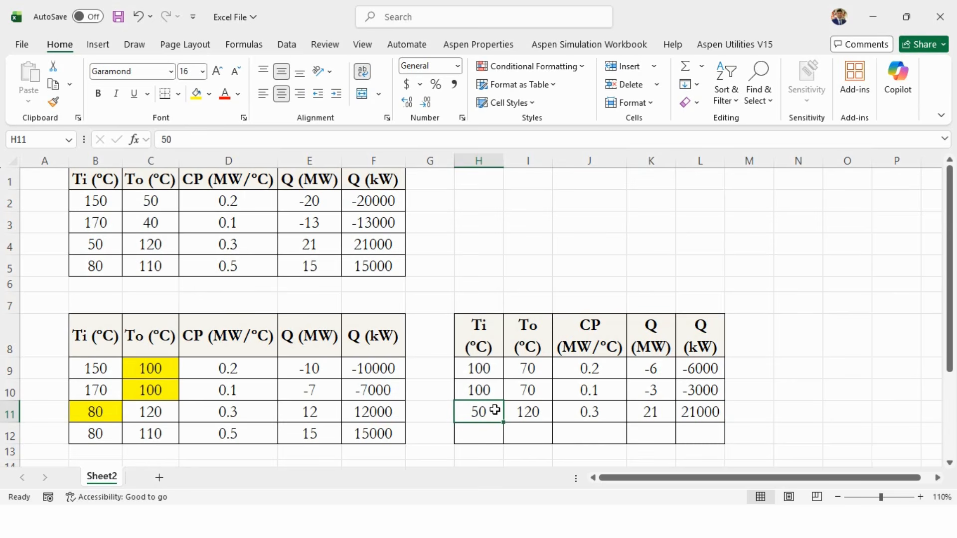
left_click(521, 412)
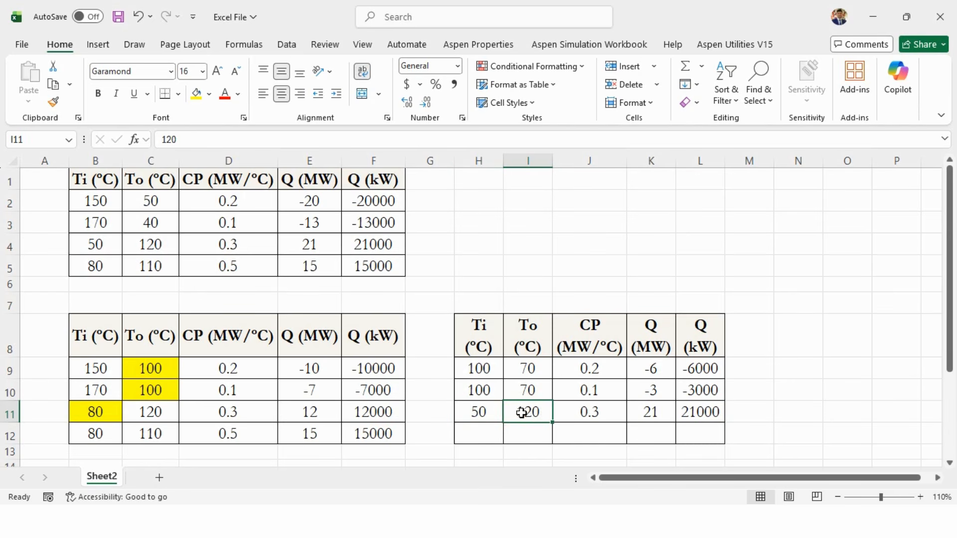
type("80")
left_click(522, 412)
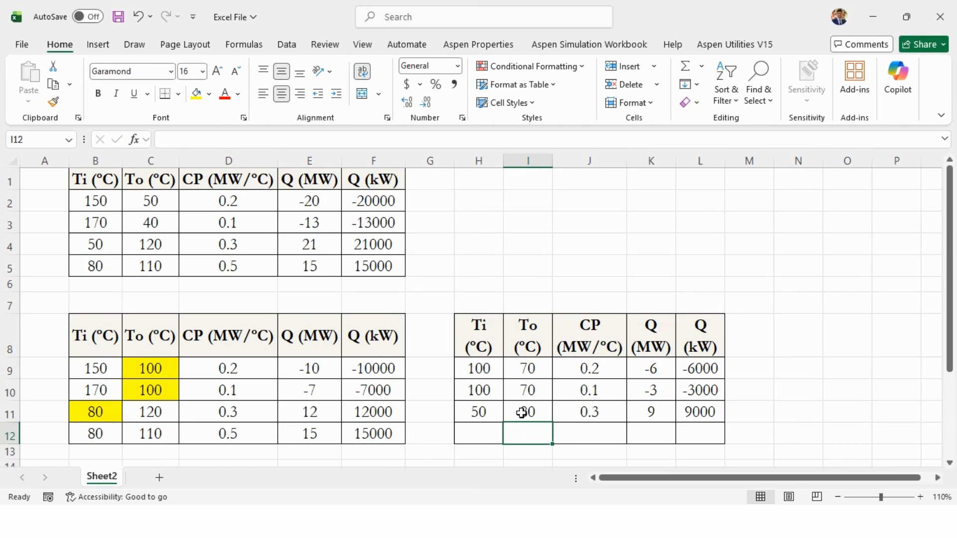
- Highlight the three new outlet temperatures in yellow and review the resulting kW duties
left_click(196, 93)
key("Up")
key("Up")
left_click(197, 95)
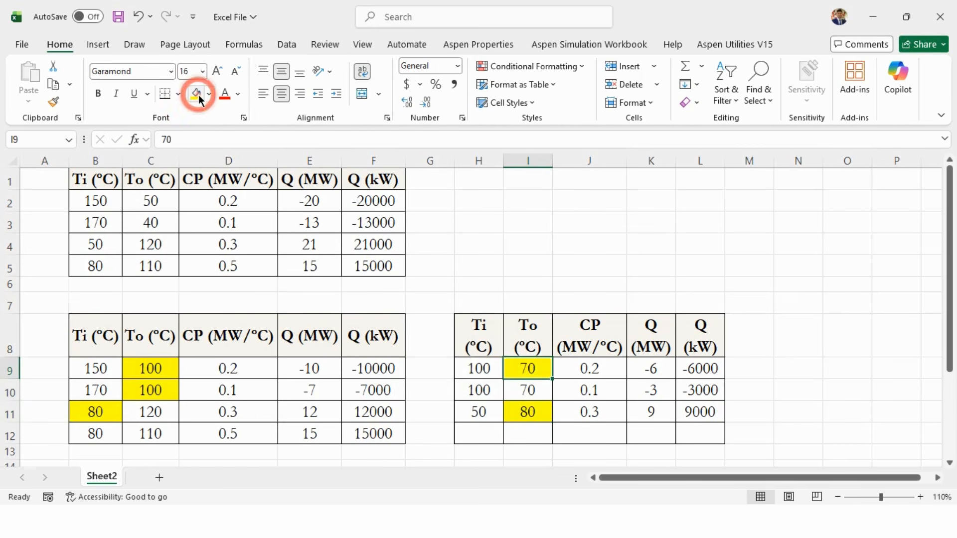
key("Down")
left_click(198, 95)
key("Down")
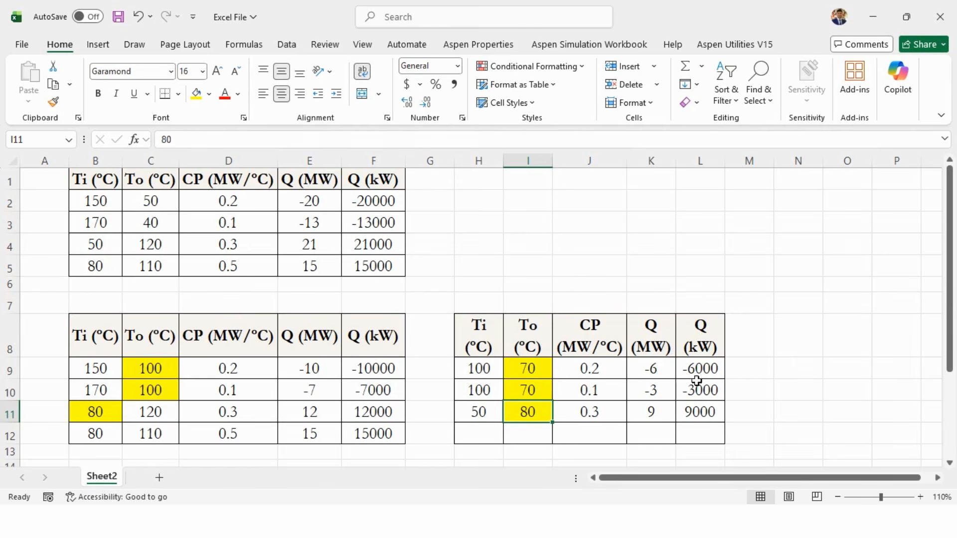
mouse_move(697, 379)
left_mouse_down()
mouse_move(703, 370)
mouse_move(705, 391)
left_mouse_up()
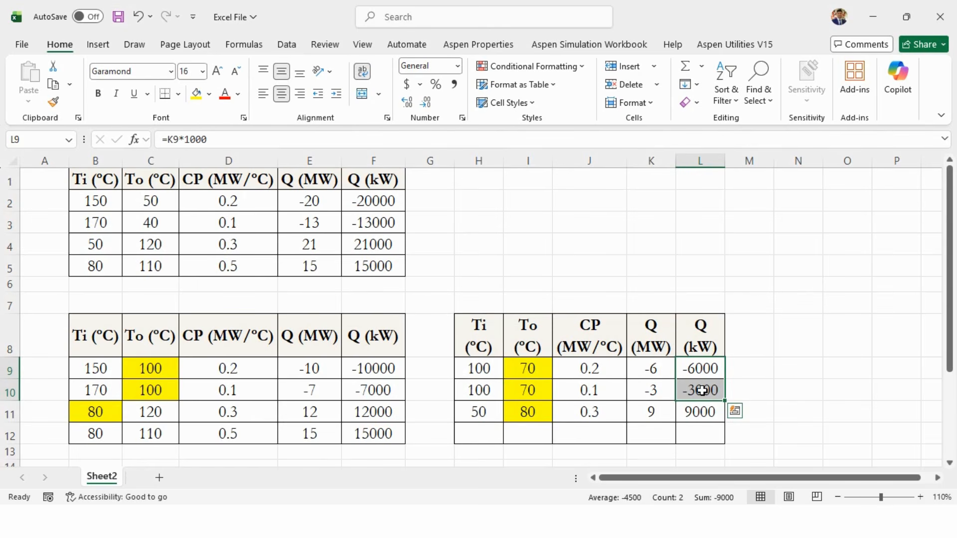
left_click(690, 414)
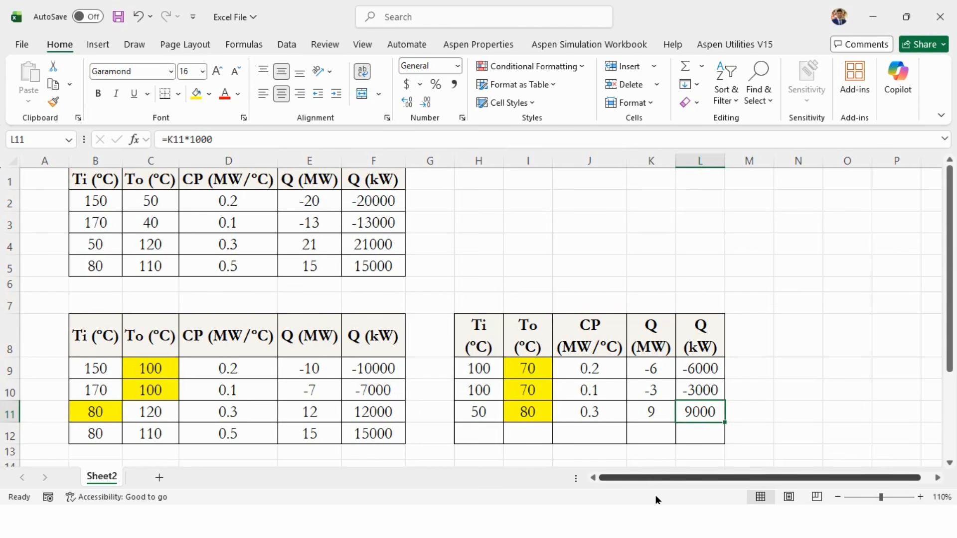
- Return to the grid and add an H2–C1 exchanger, tying the H2 and C1 inlets and setting the H2 outlet to 70 °C
left_click(681, 521)
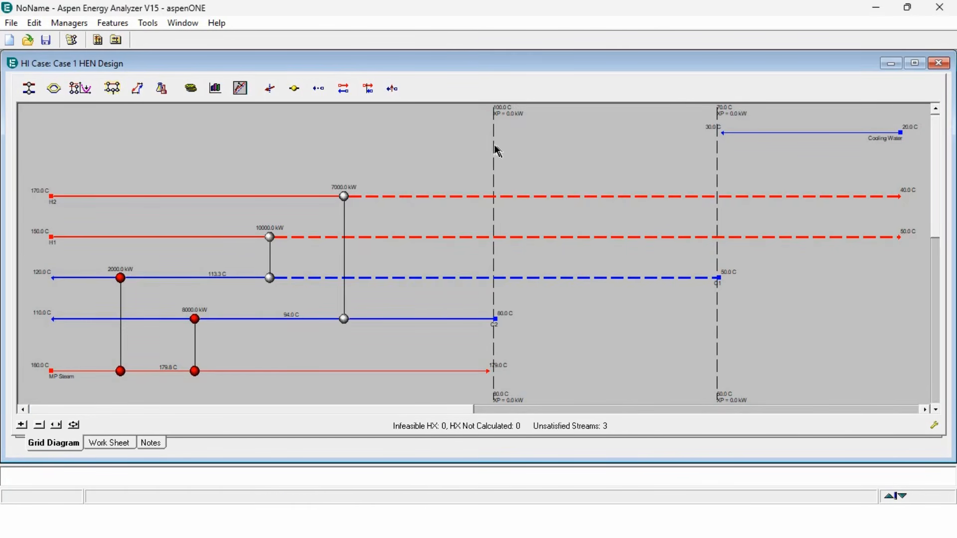
left_click(29, 88)
left_click_drag(600, 193, 625, 277)
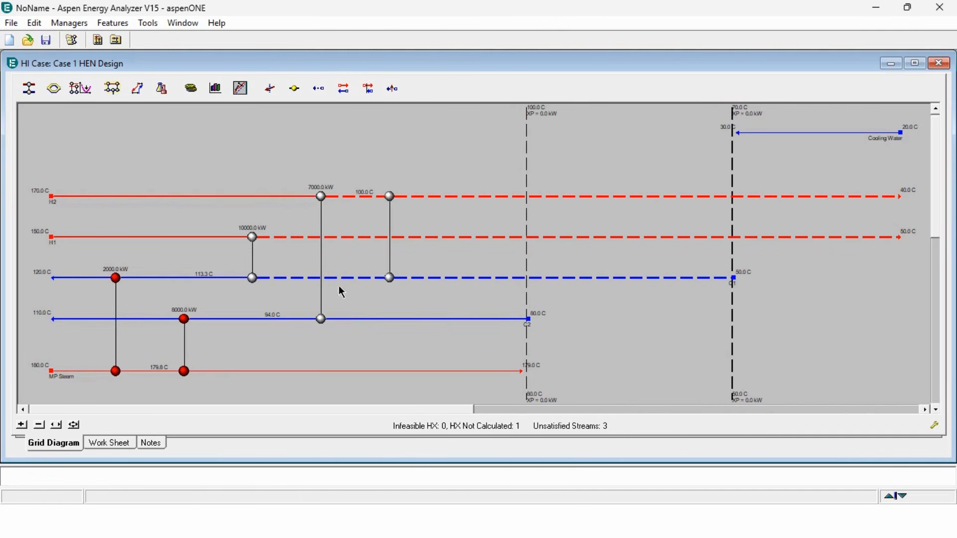
double_click(387, 277)
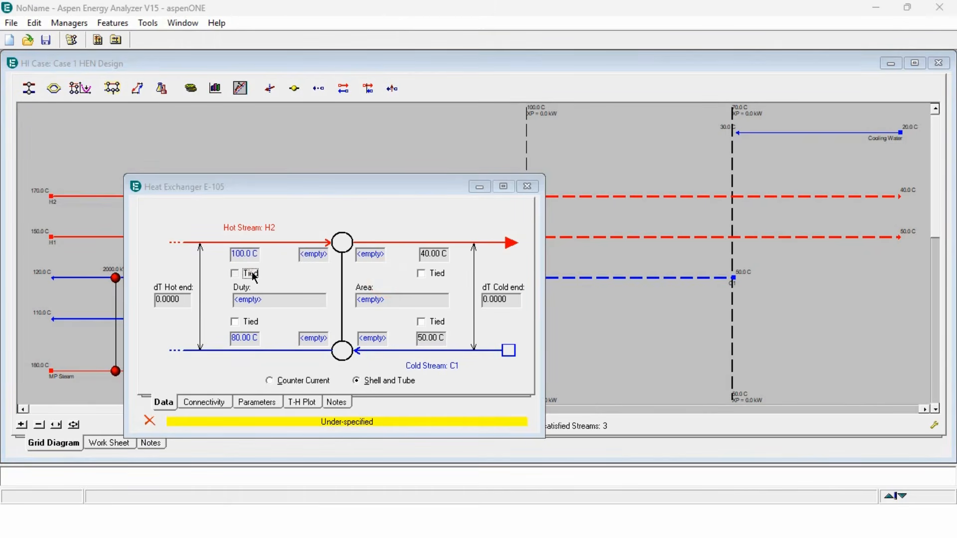
left_click(234, 273)
left_click(371, 253)
type("70")
key("Return")
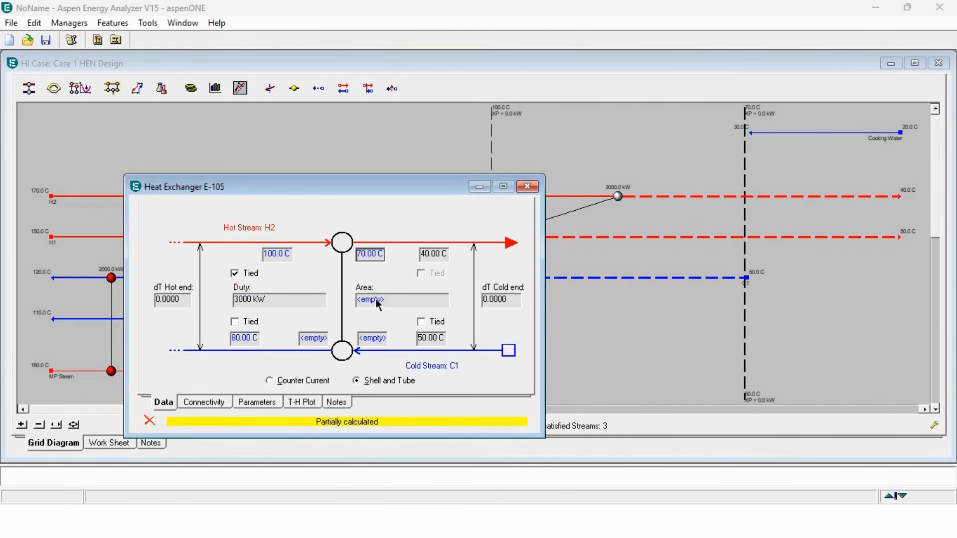
left_click(428, 323)
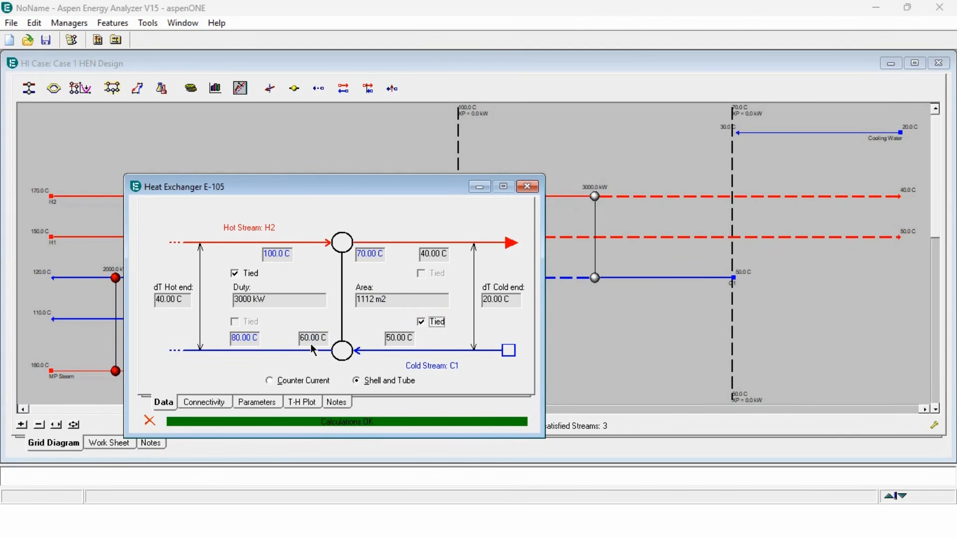
left_click(527, 187)
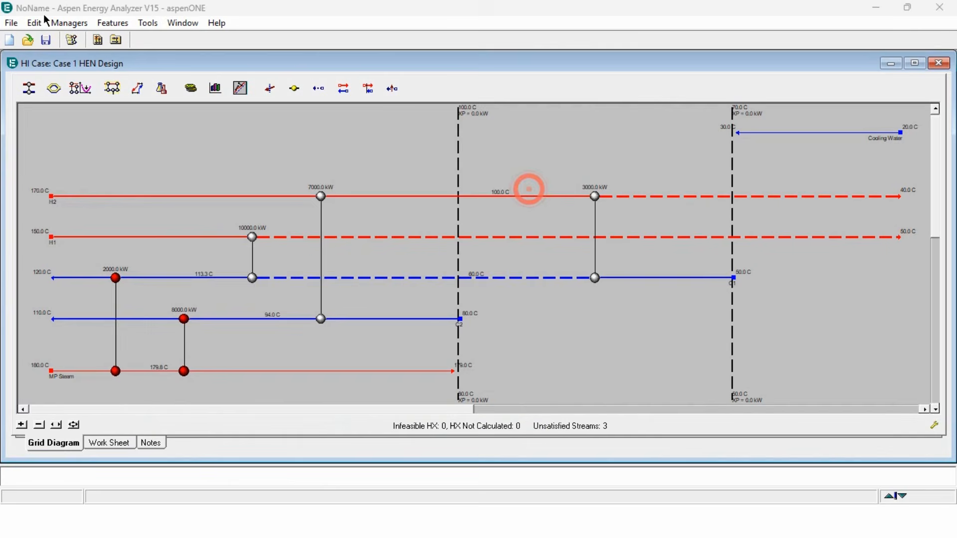
- Add an H1–C1 exchanger, tie the H1 and C1 inlets, set the H1 outlet to 70 °C, and close the dialog
left_click(26, 86)
left_click_drag(511, 237, 514, 278)
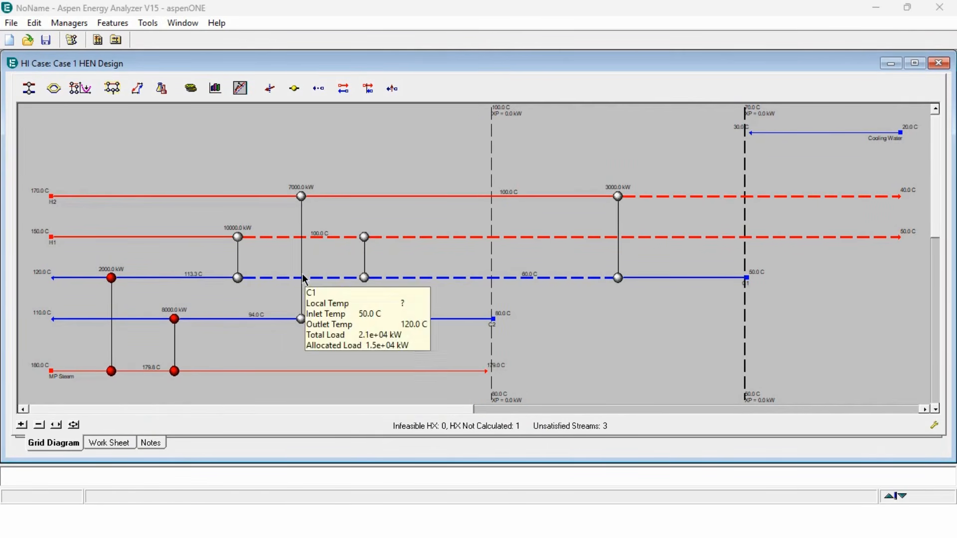
double_click(364, 278)
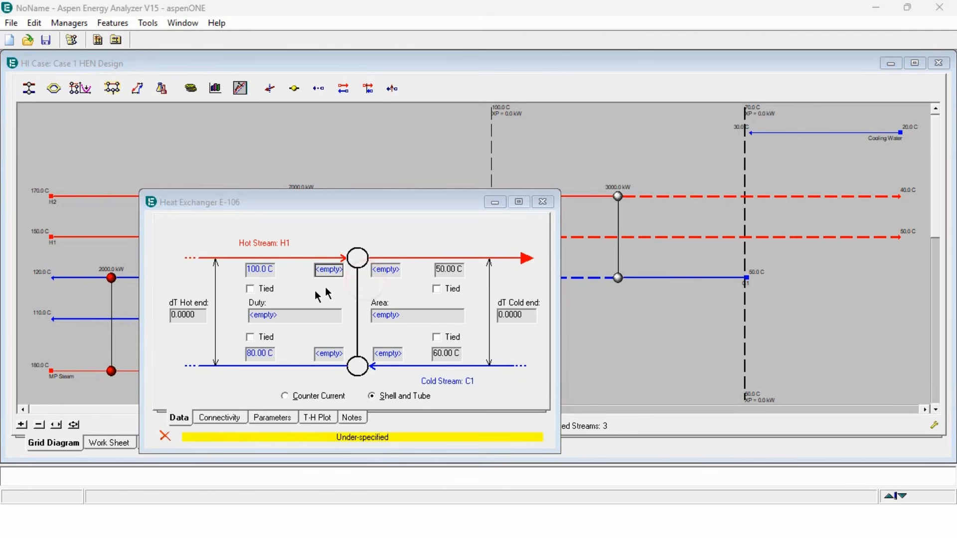
left_click(249, 289)
left_click(386, 270)
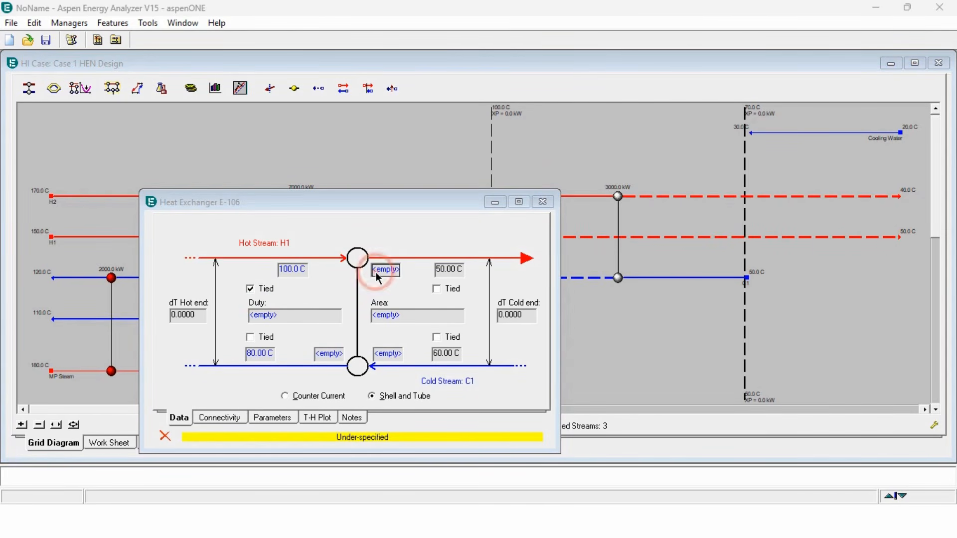
type("70")
key("Return")
left_click(437, 337)
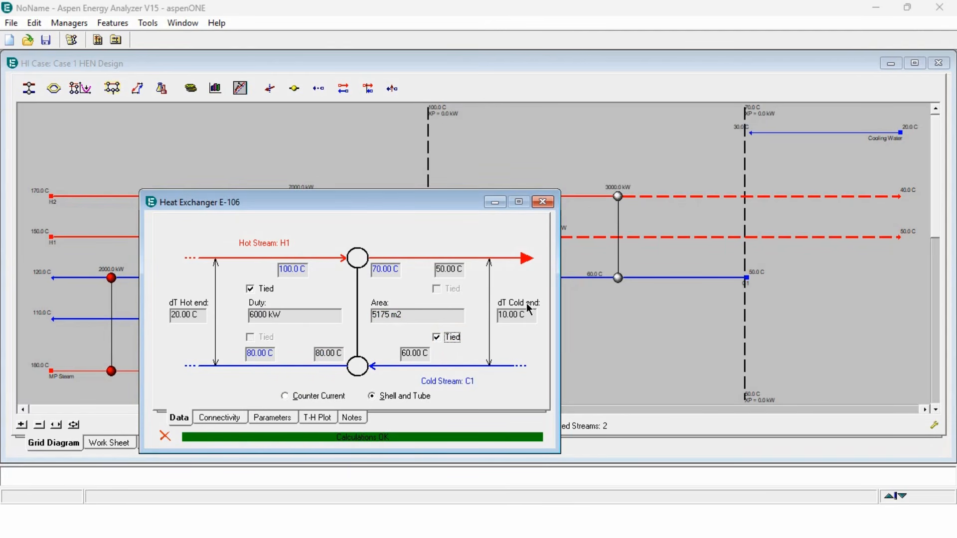
left_click(543, 202)
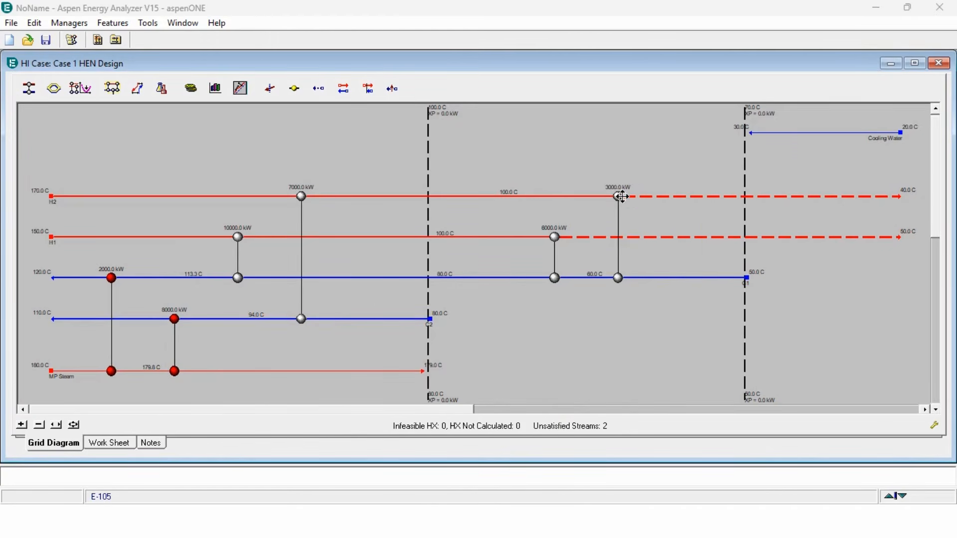
- Add a cooler between H2 and Cooling Water, tie both H2 temperatures, and close the exchanger dialog
double_click(619, 197)
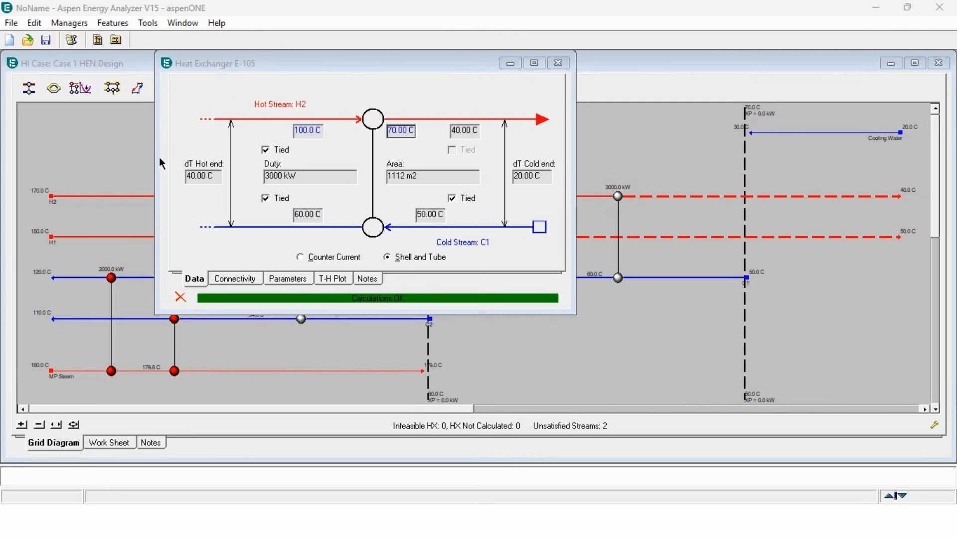
left_click(559, 63)
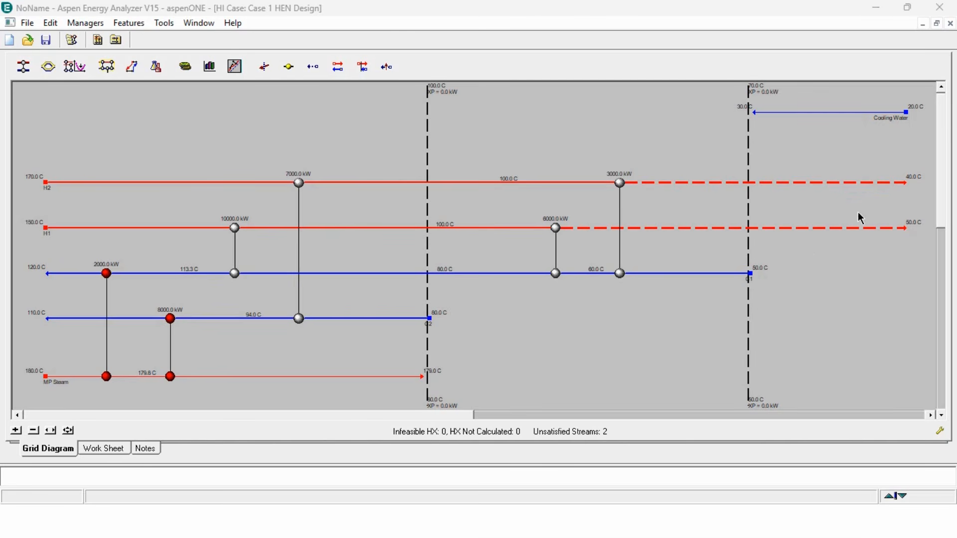
left_click(23, 67)
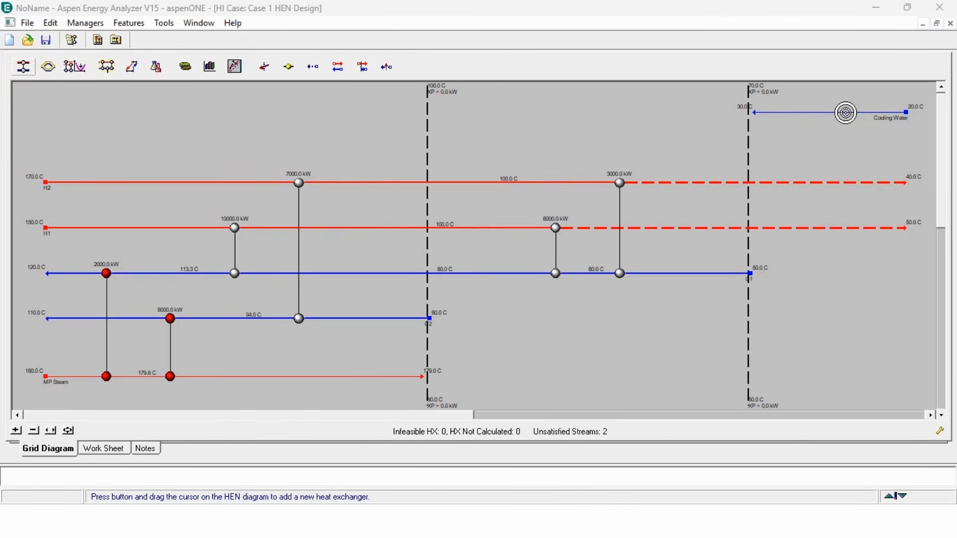
left_click_drag(842, 113, 854, 182)
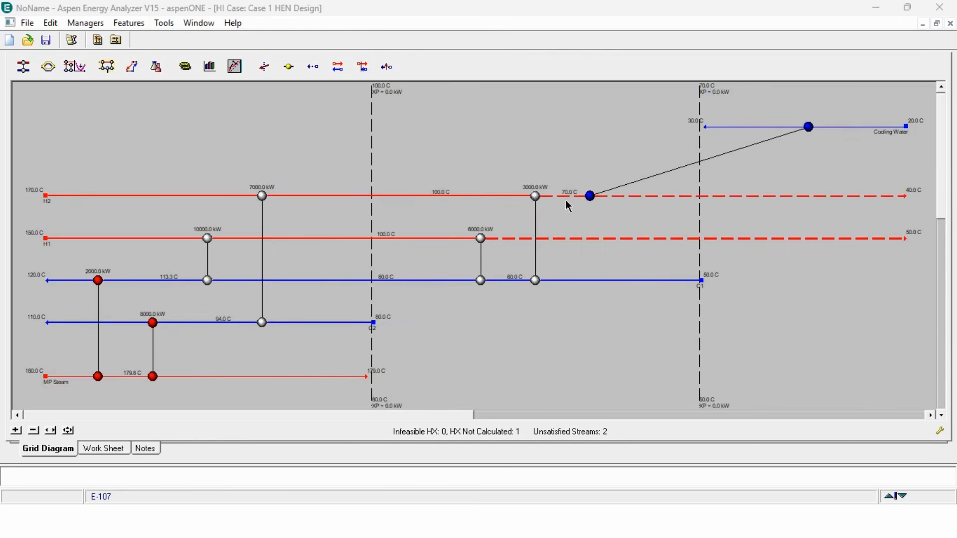
double_click(590, 197)
left_click(297, 218)
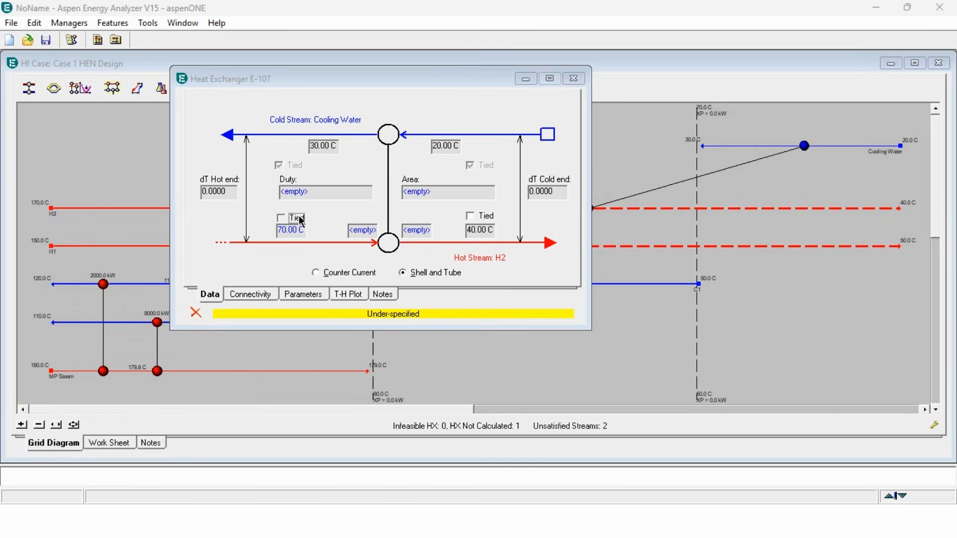
left_click(490, 218)
left_click(574, 80)
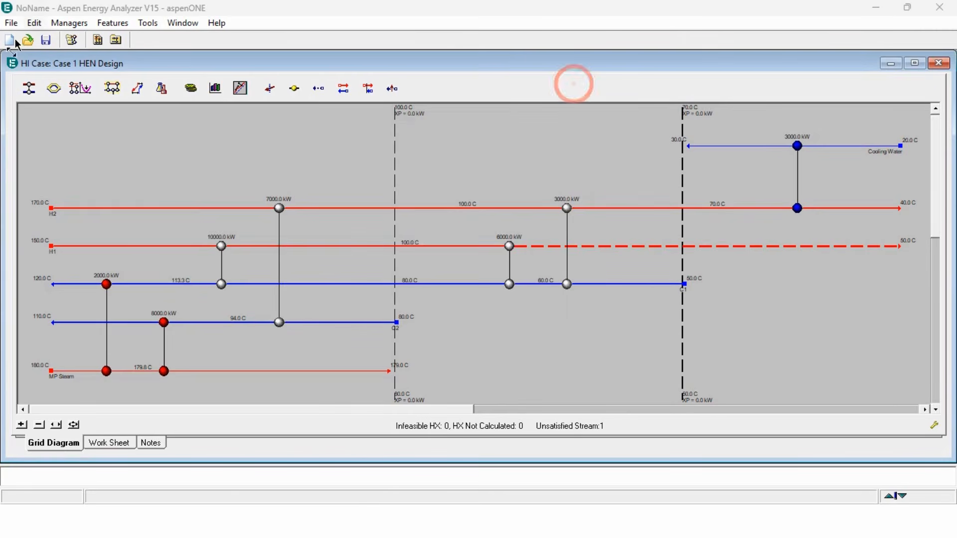
- Add a cooler between H1 and Cooling Water, tie both H1 temperatures, and close the exchanger dialog
left_click(28, 88)
left_click_drag(754, 146, 554, 246)
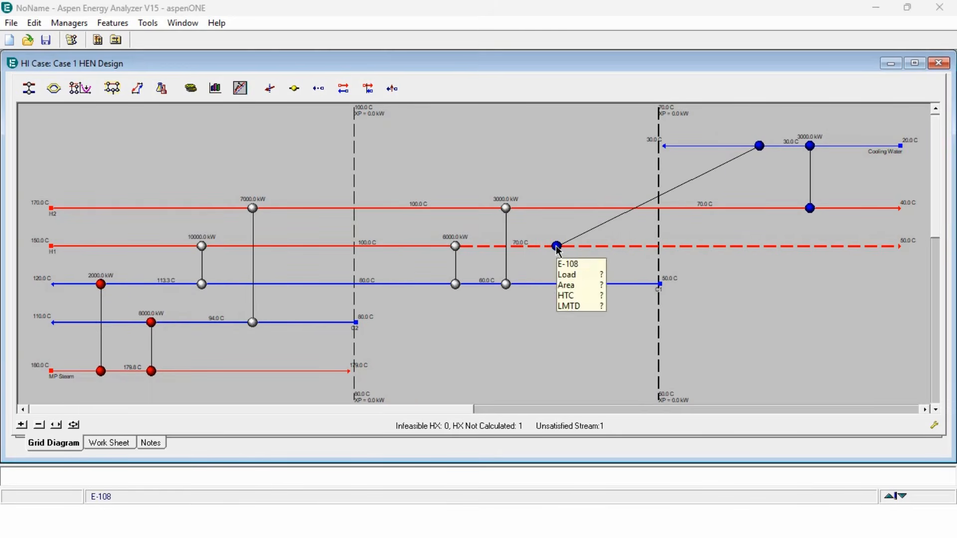
double_click(556, 245)
left_click(299, 232)
left_click(491, 232)
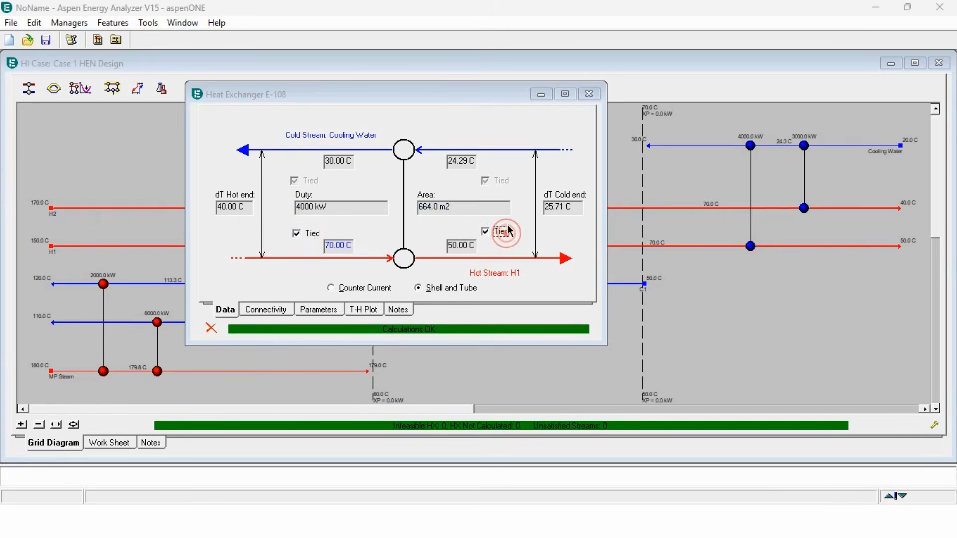
left_click(579, 96)
double_click(586, 63)
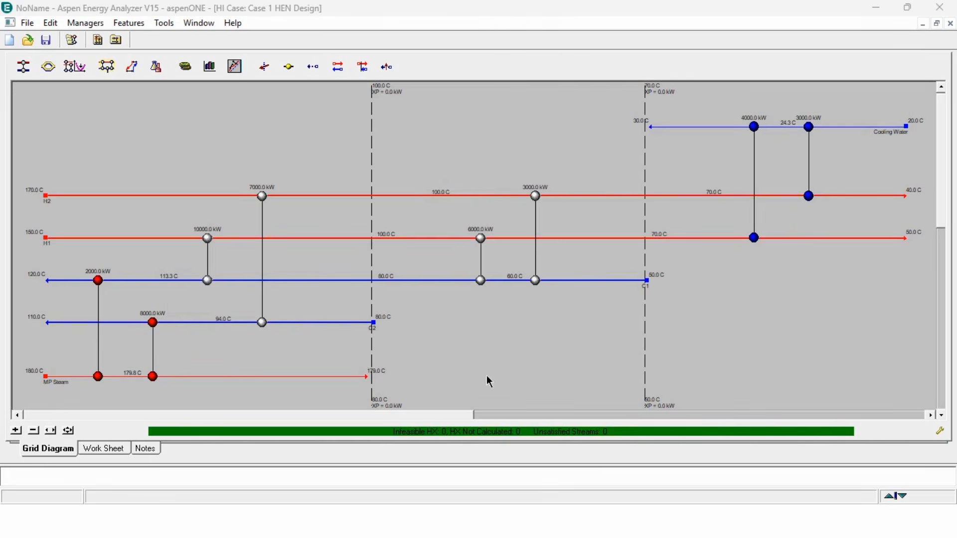
- Open the targets summary and the network performance summary to compare the network against the targets at 20 °C
left_click(156, 66)
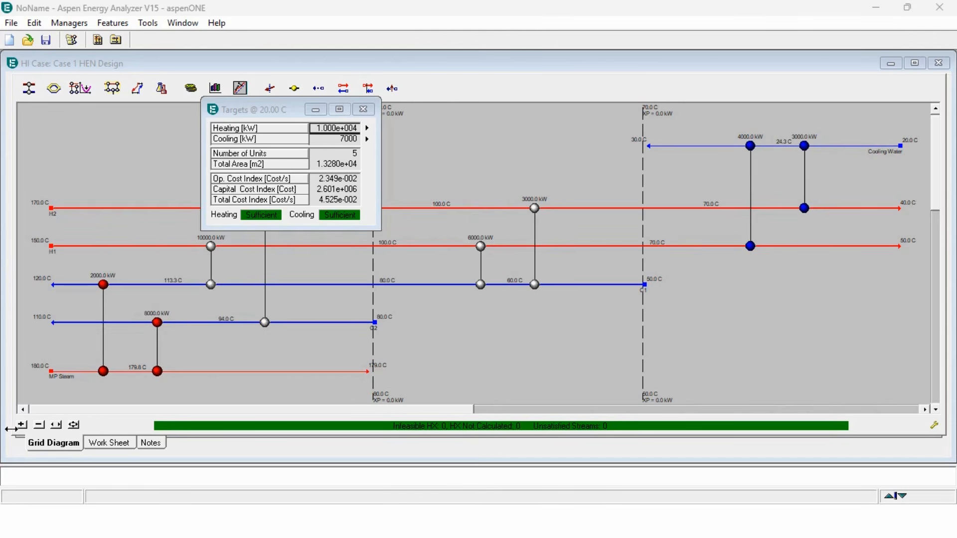
left_click(363, 109)
left_click(162, 88)
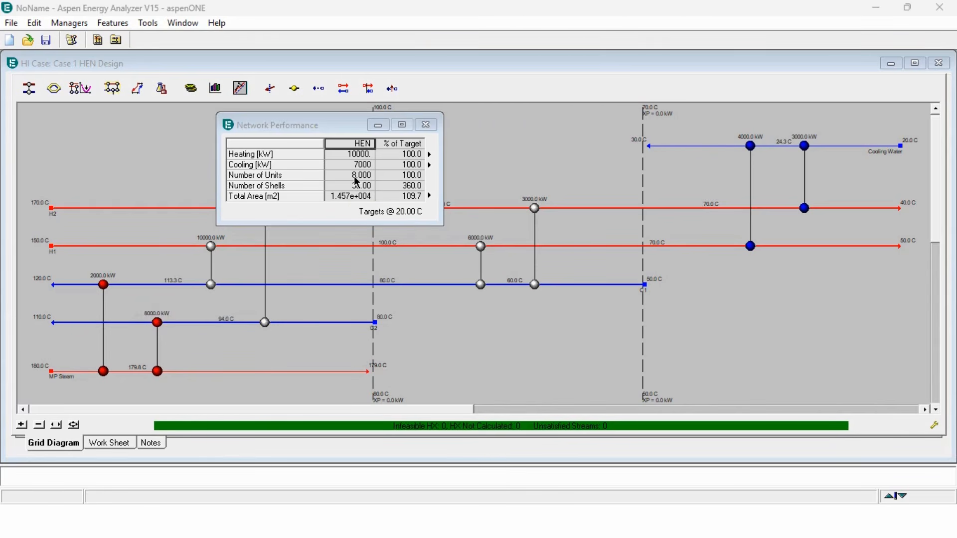
left_click(426, 124)
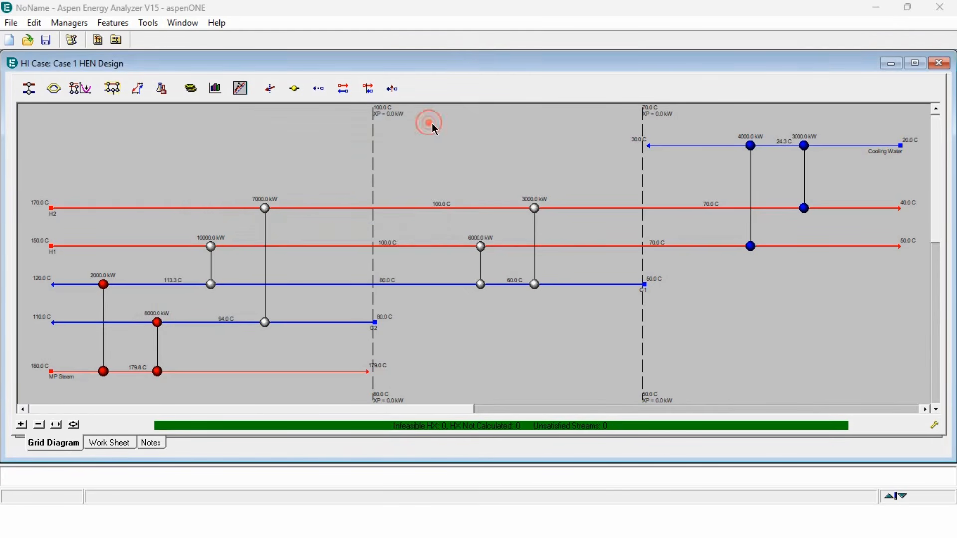
left_click(460, 138)
double_click(467, 63)
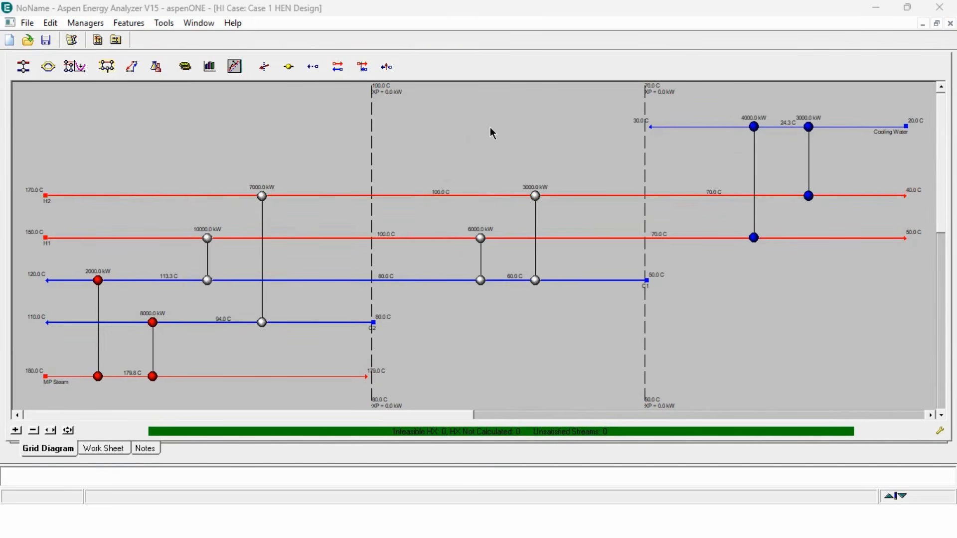